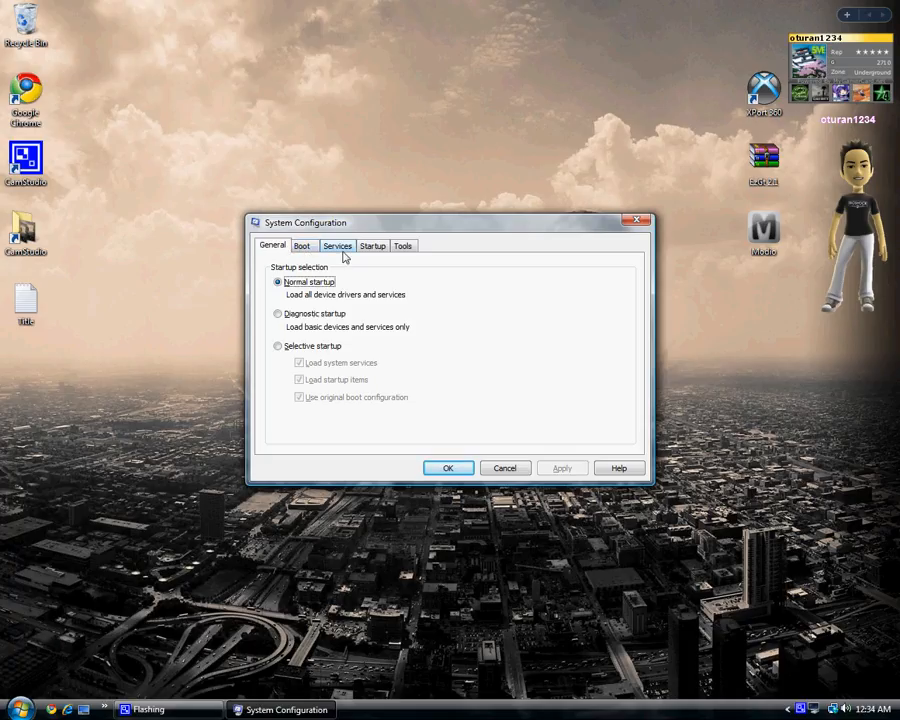
Locate the Disable UAC tool in System Configuration's tools list, then close the dialog.
click(399, 249)
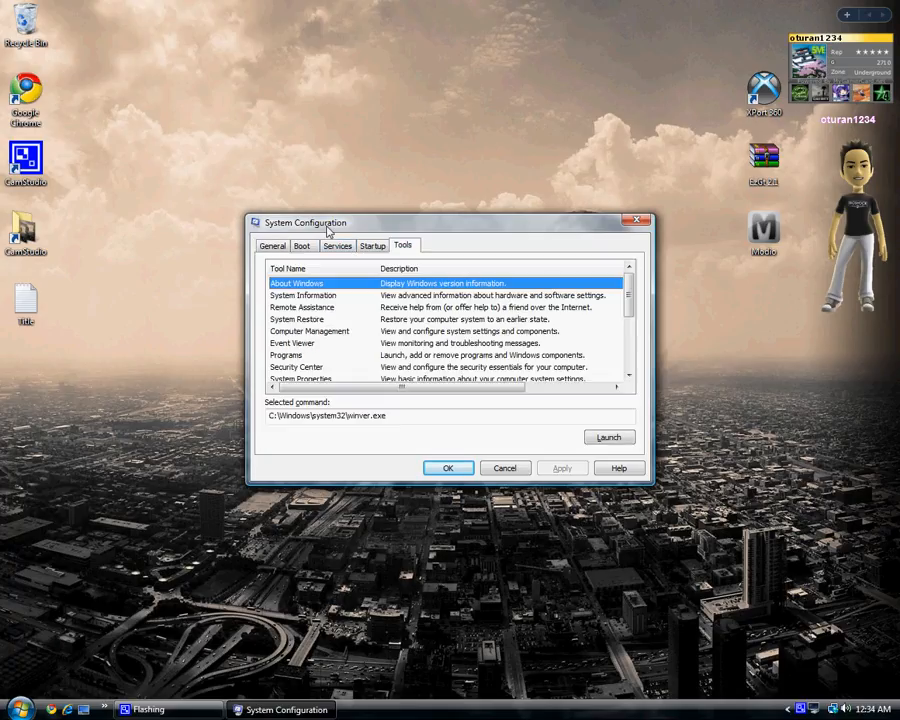
drag(626, 297, 628, 335)
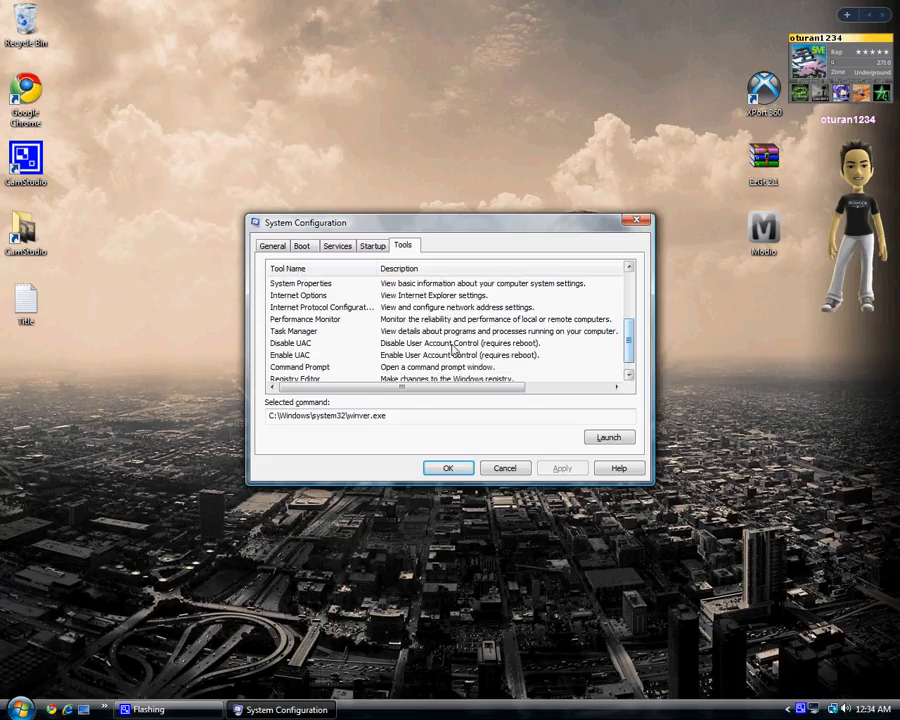
click(292, 346)
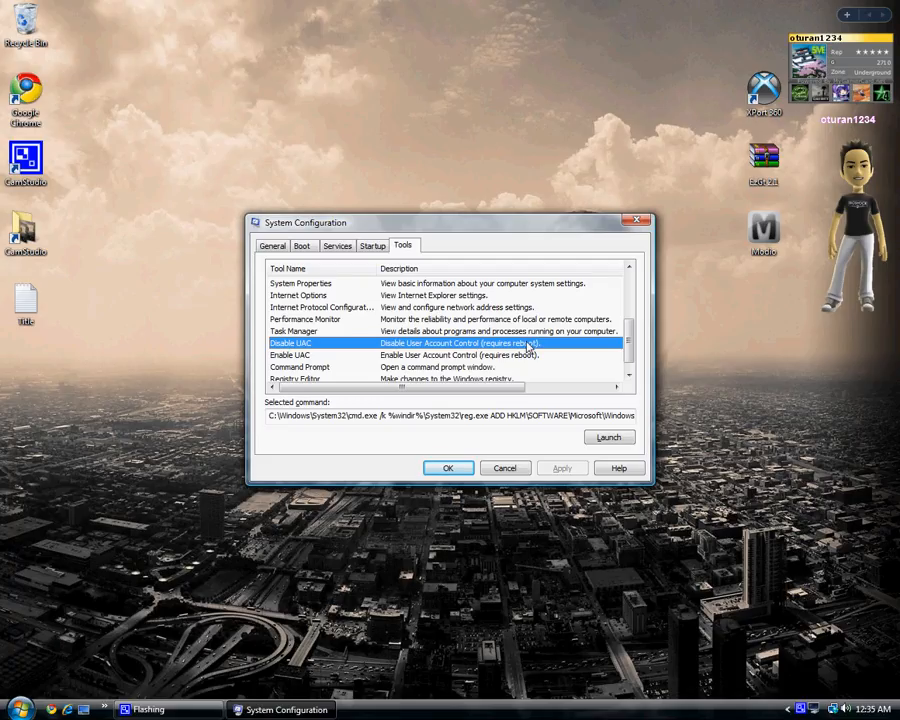
click(634, 222)
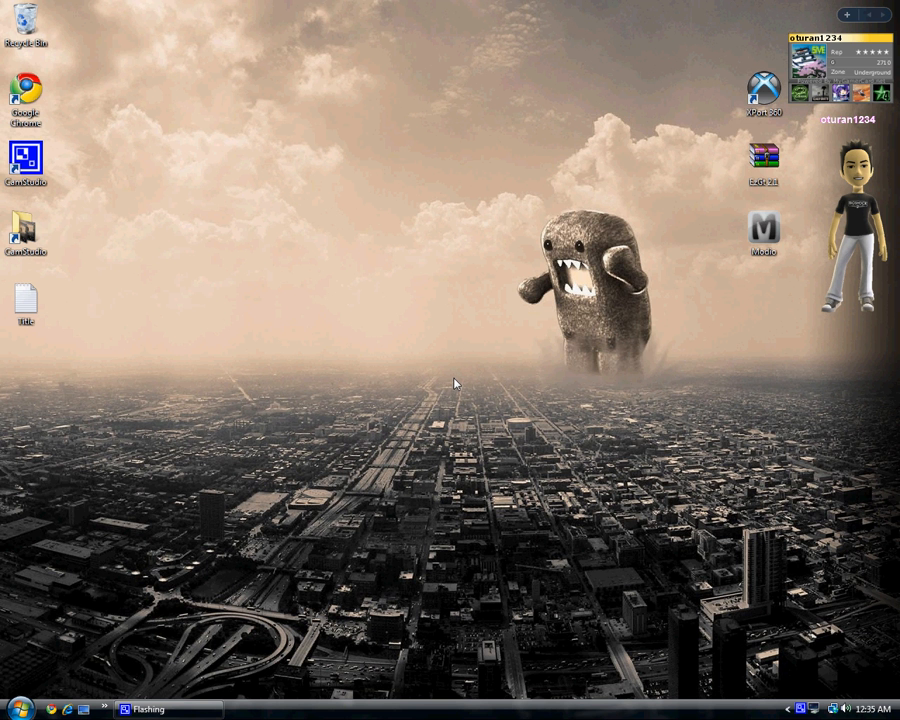
Run XPort 360 as administrator and open the 20 GB Xbox 360 hard disk device.
right_click(763, 104)
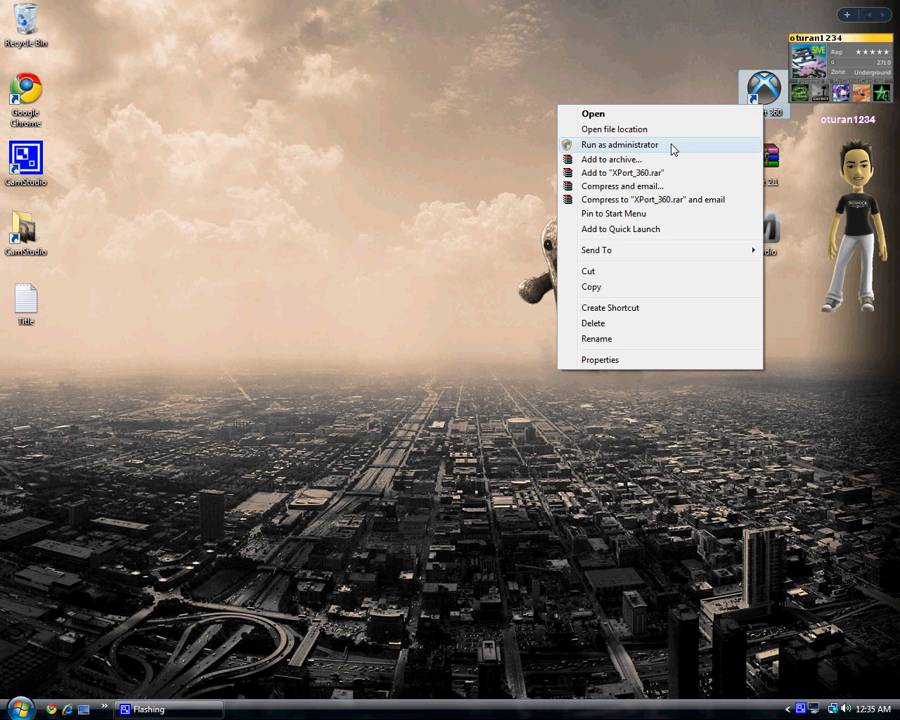
click(672, 147)
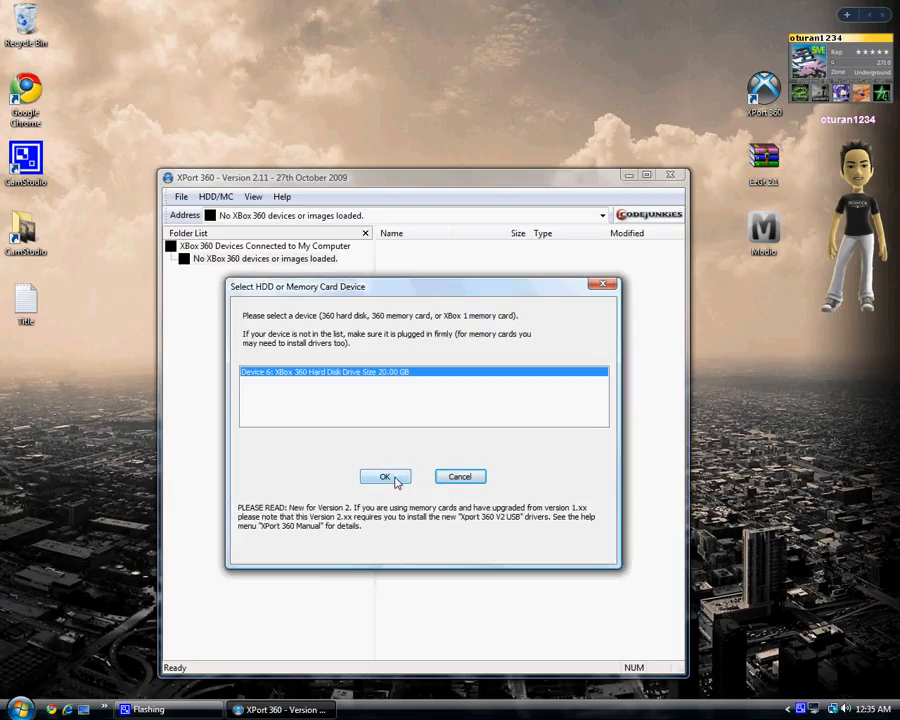
click(396, 478)
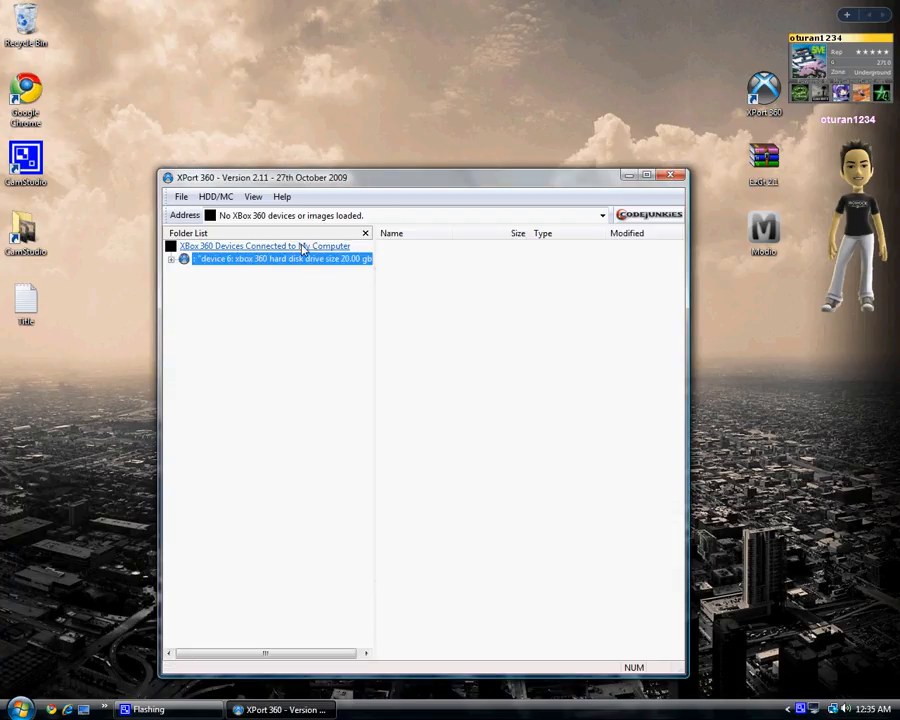
Browse Partition 3 > Content > E000038A5AA26758 > FFFE07D1 > 00010000 and select the profile file.
drag(292, 259, 298, 264)
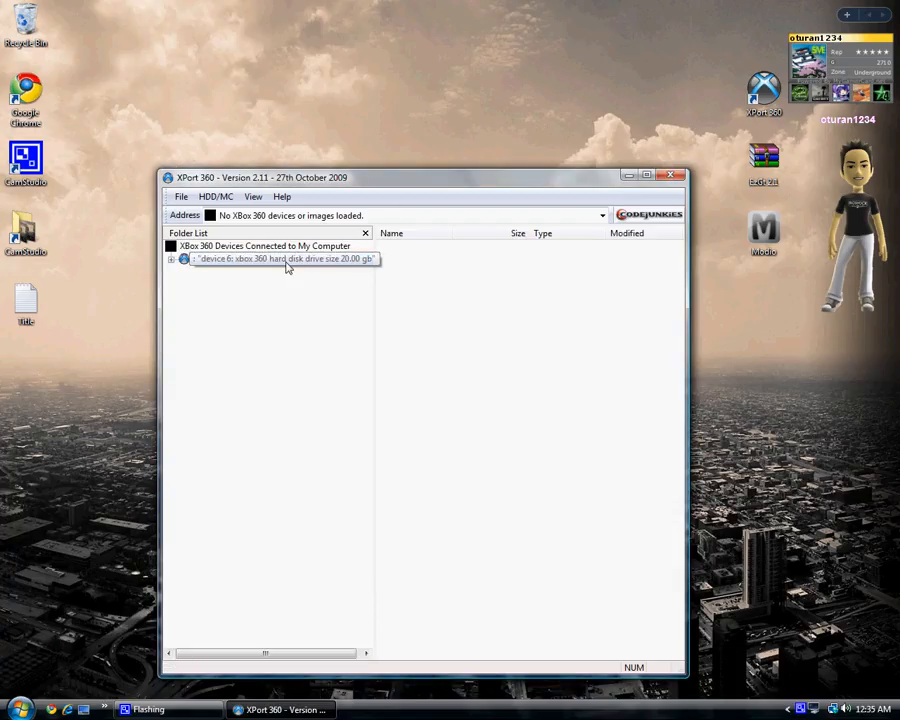
double_click(287, 265)
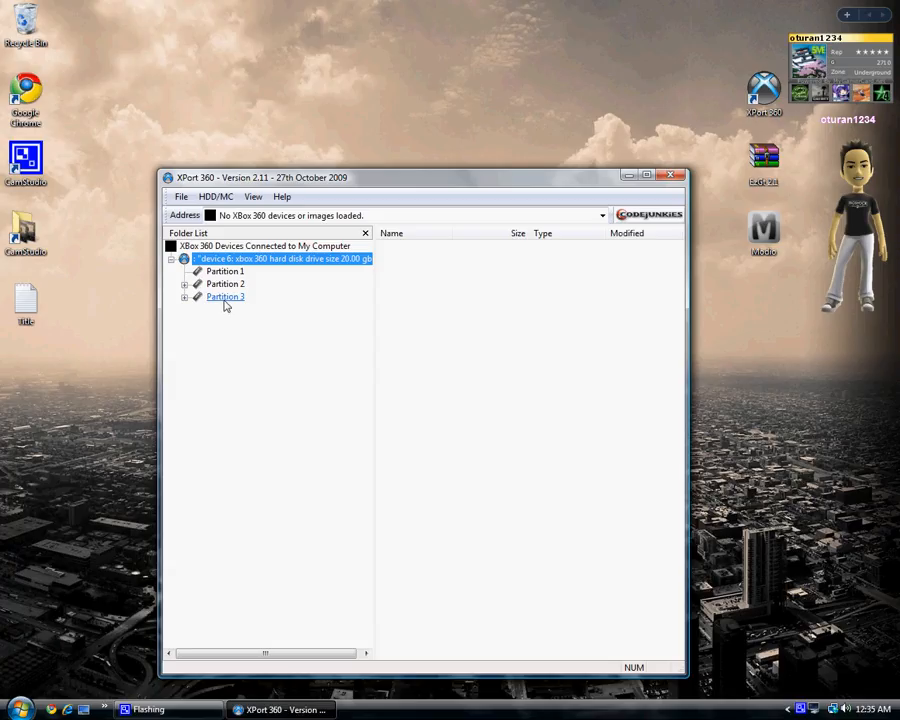
double_click(225, 298)
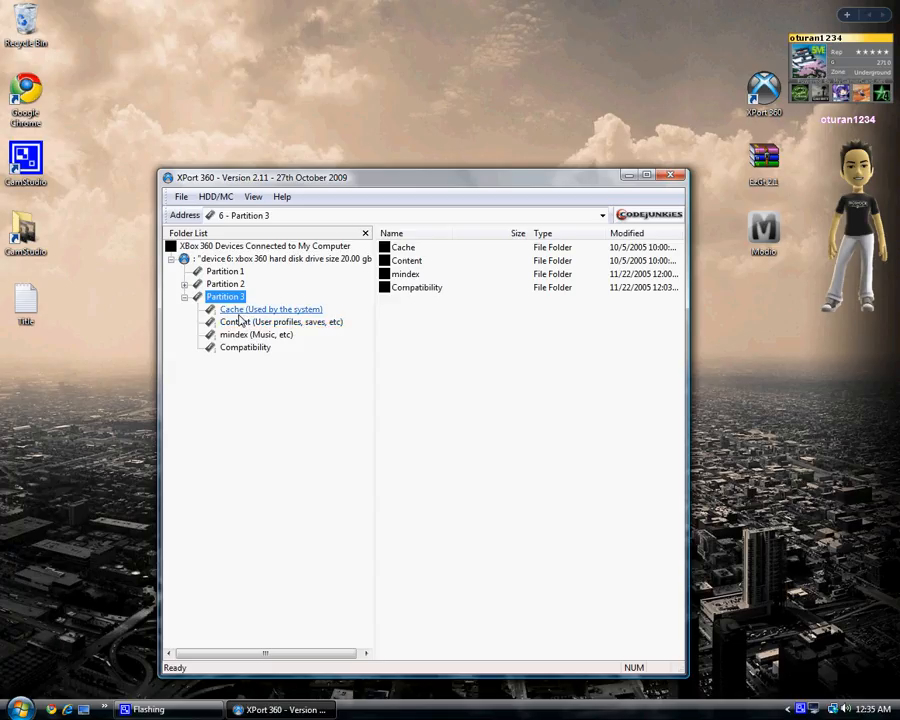
click(244, 326)
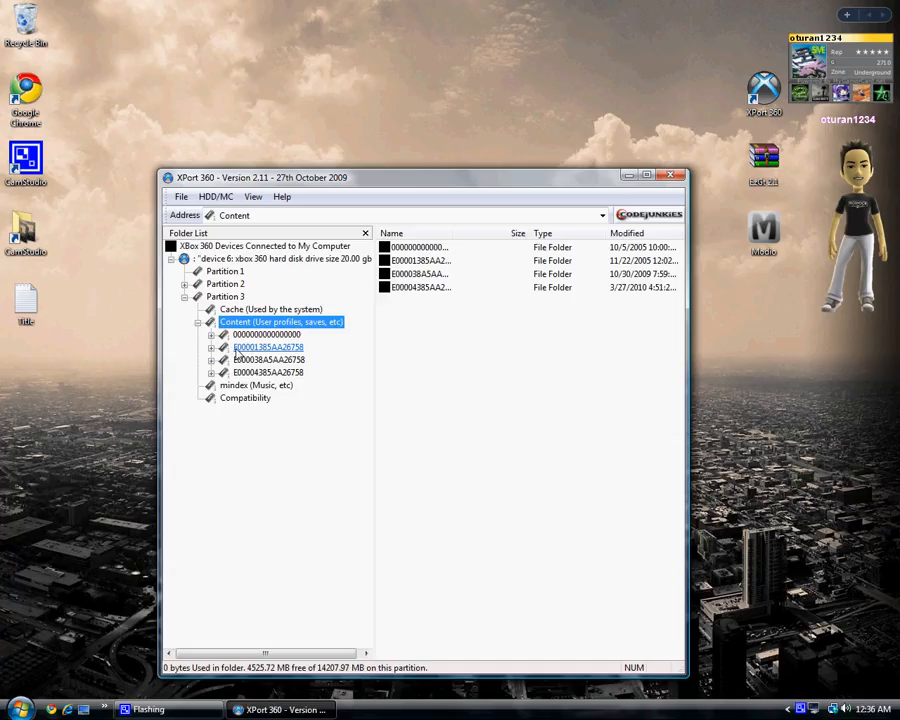
click(211, 360)
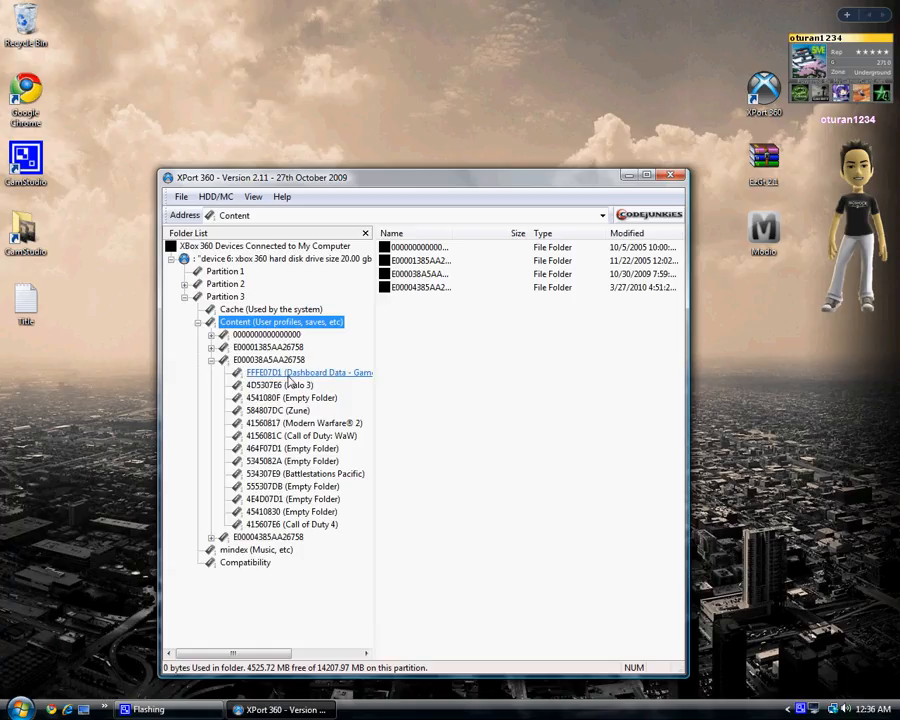
click(288, 374)
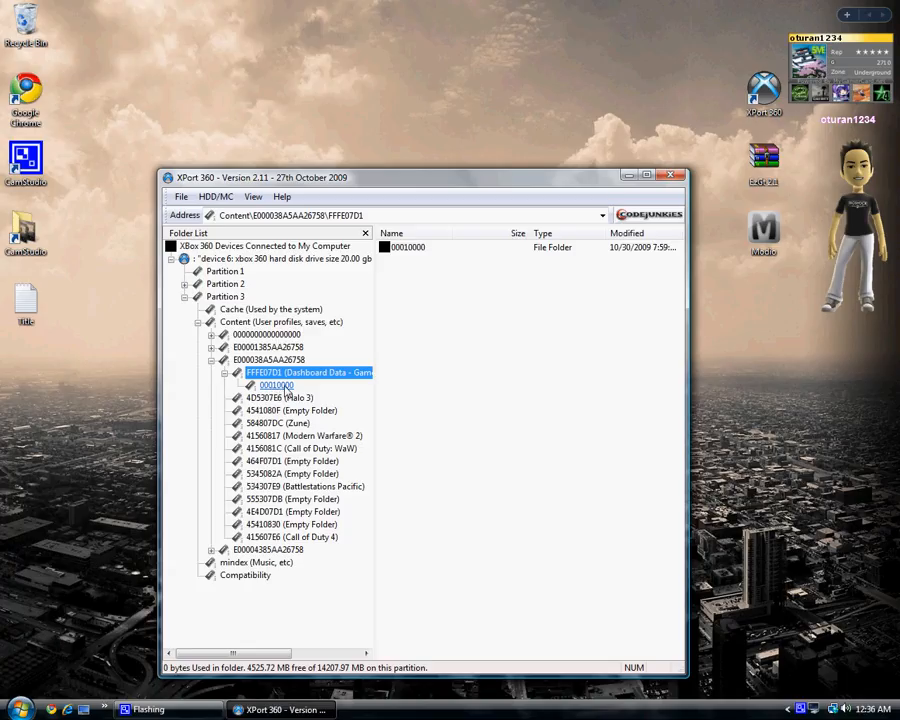
click(286, 391)
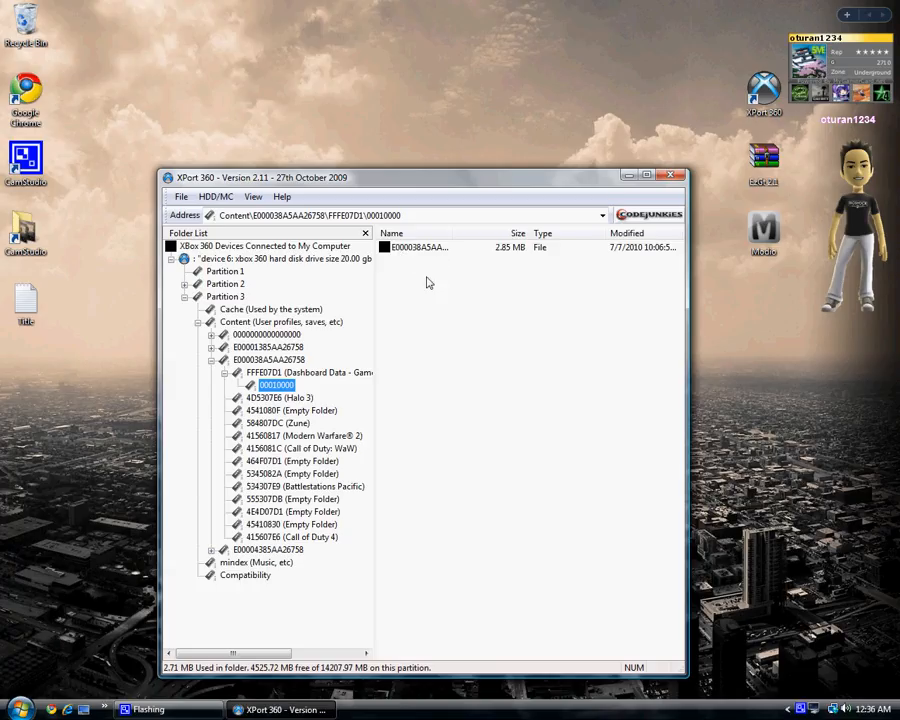
click(408, 250)
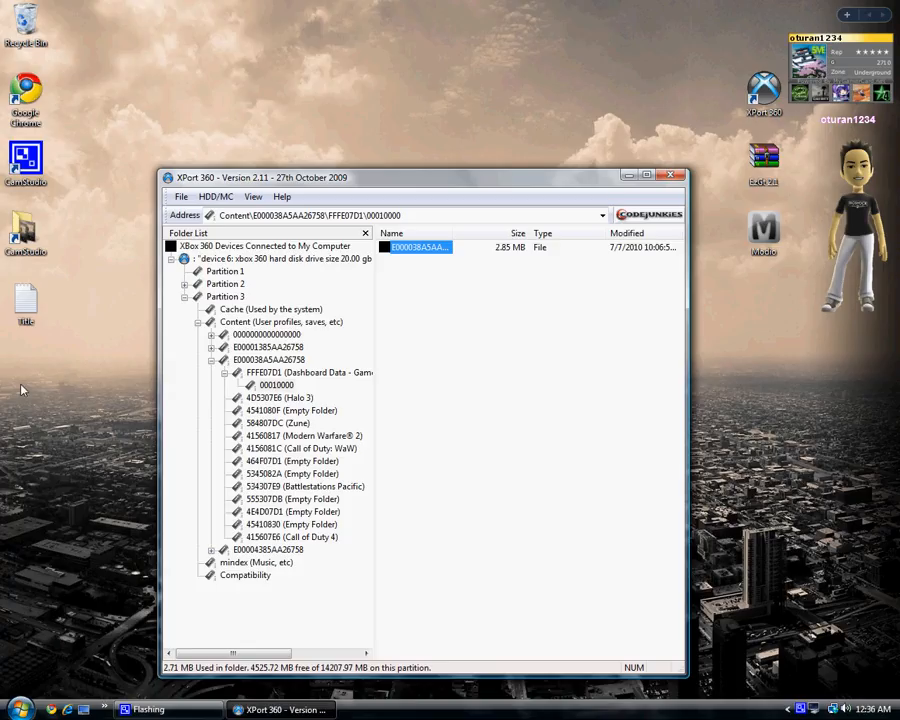
Copy the profile file to the desktop and close XPort 360.
drag(22, 390, 24, 368)
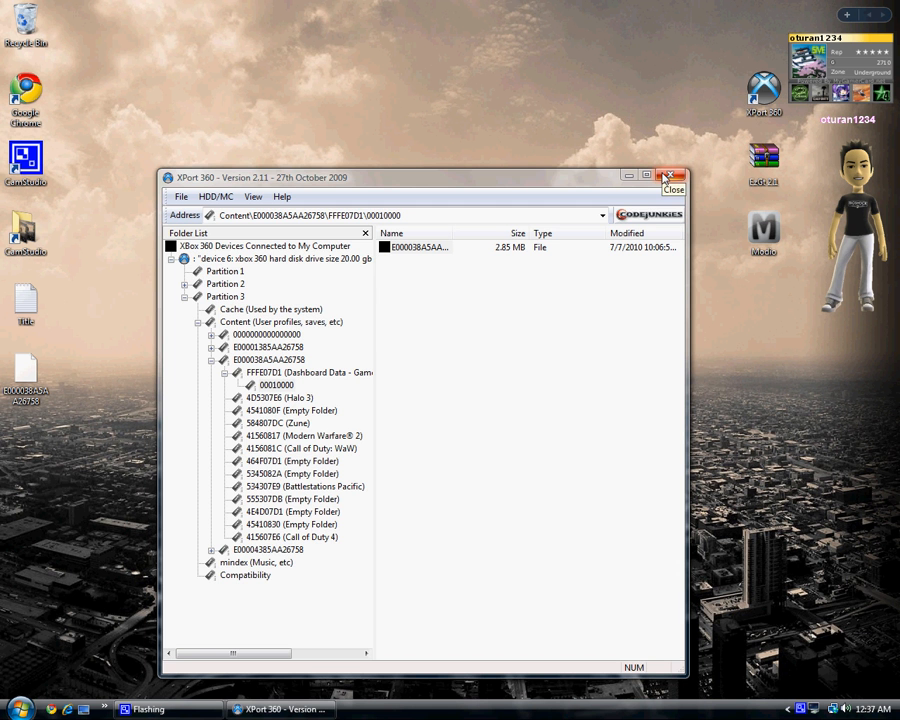
click(667, 178)
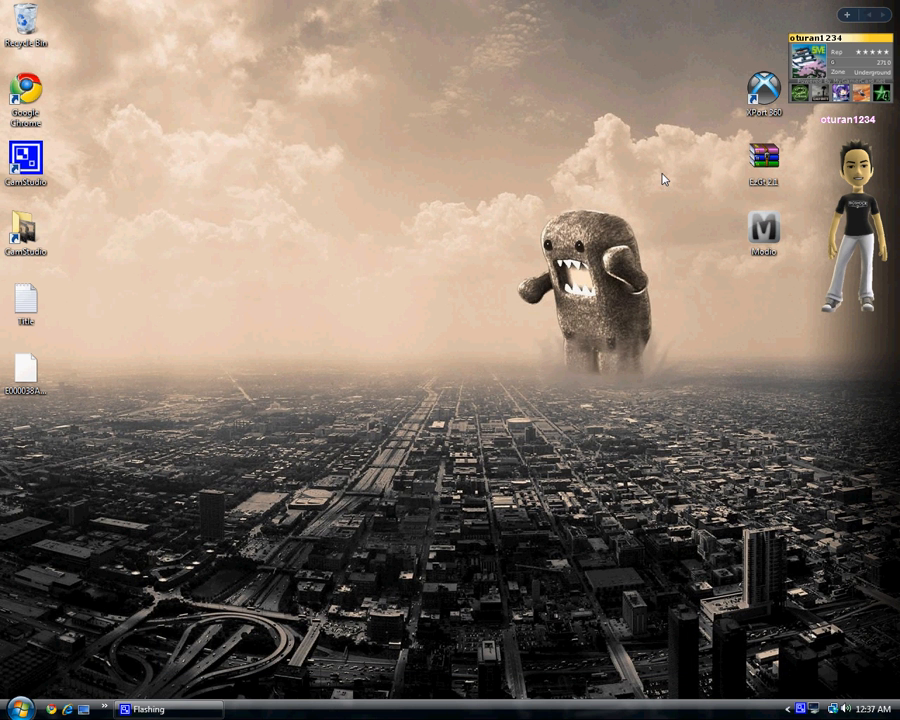
Launch EzGt 2.1.exe from the EzGt 2.1 archive and close the archive window.
double_click(758, 180)
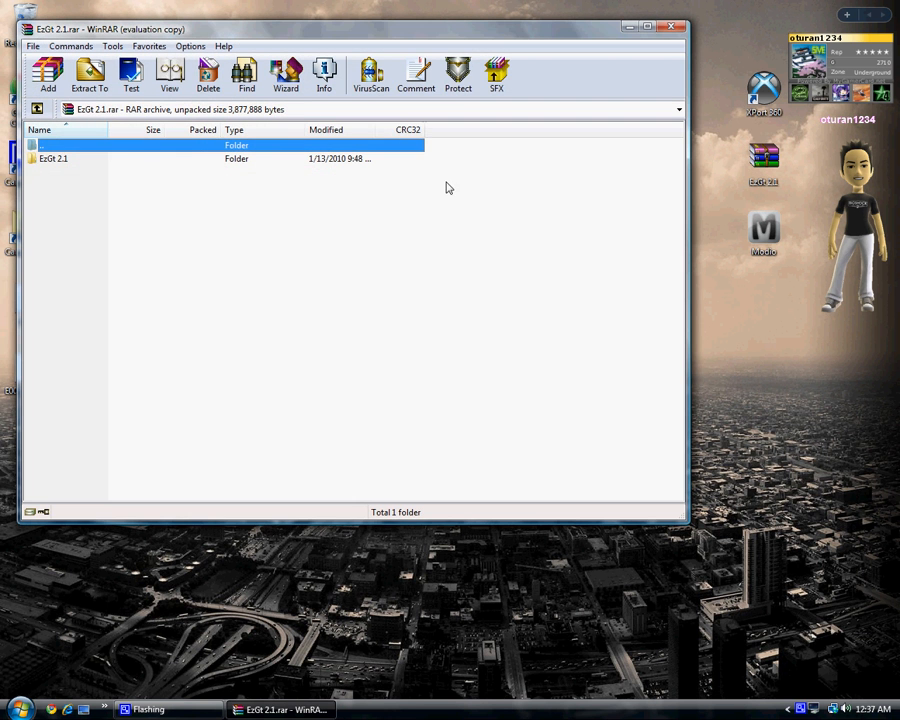
double_click(183, 159)
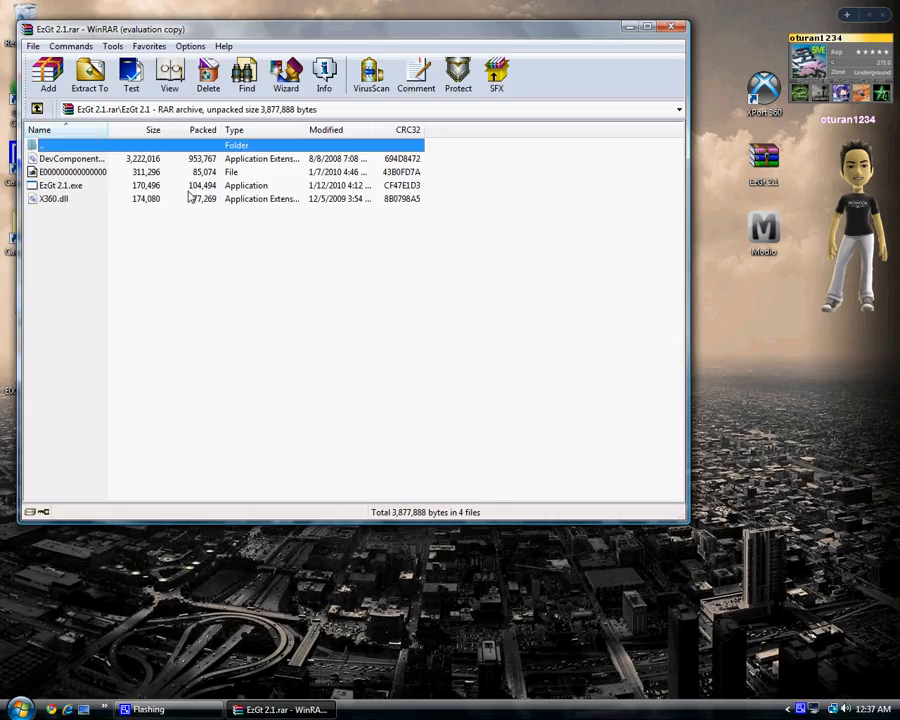
click(129, 187)
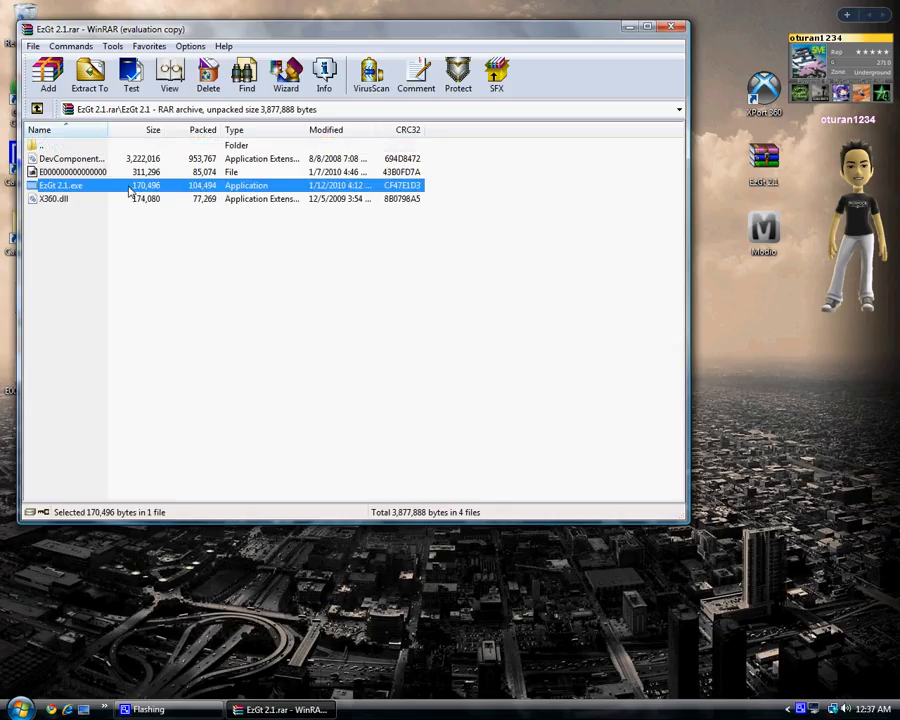
double_click(129, 189)
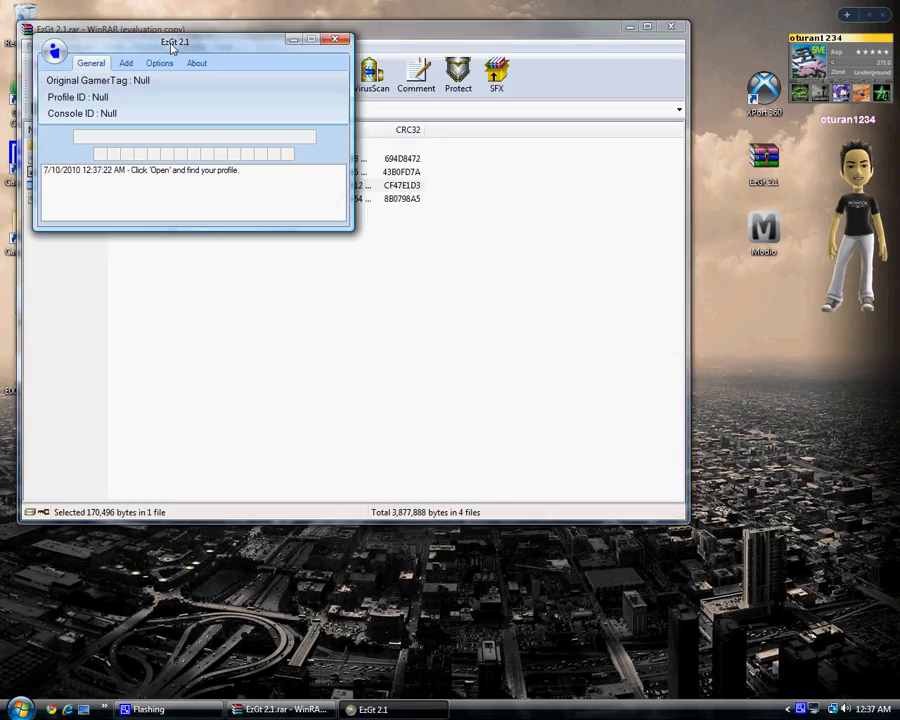
click(481, 37)
key(alt+F4)
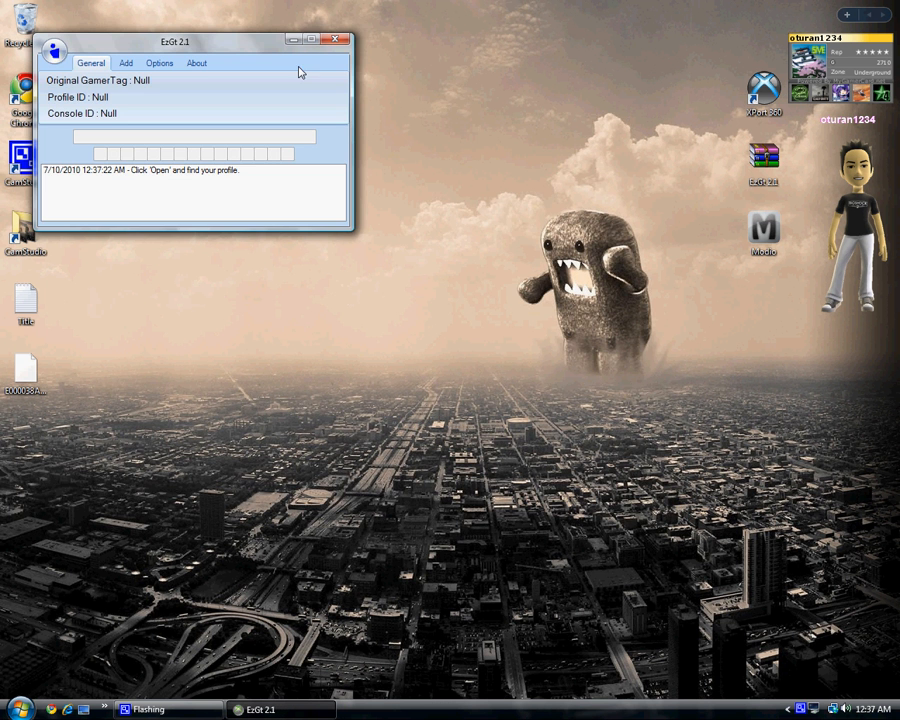
drag(267, 48, 464, 126)
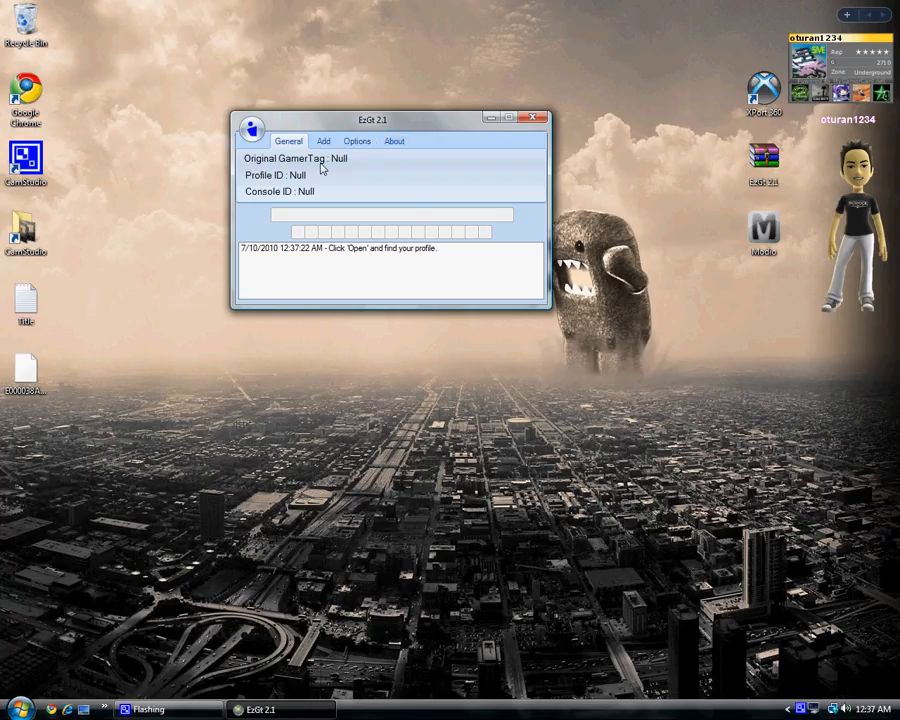
click(252, 131)
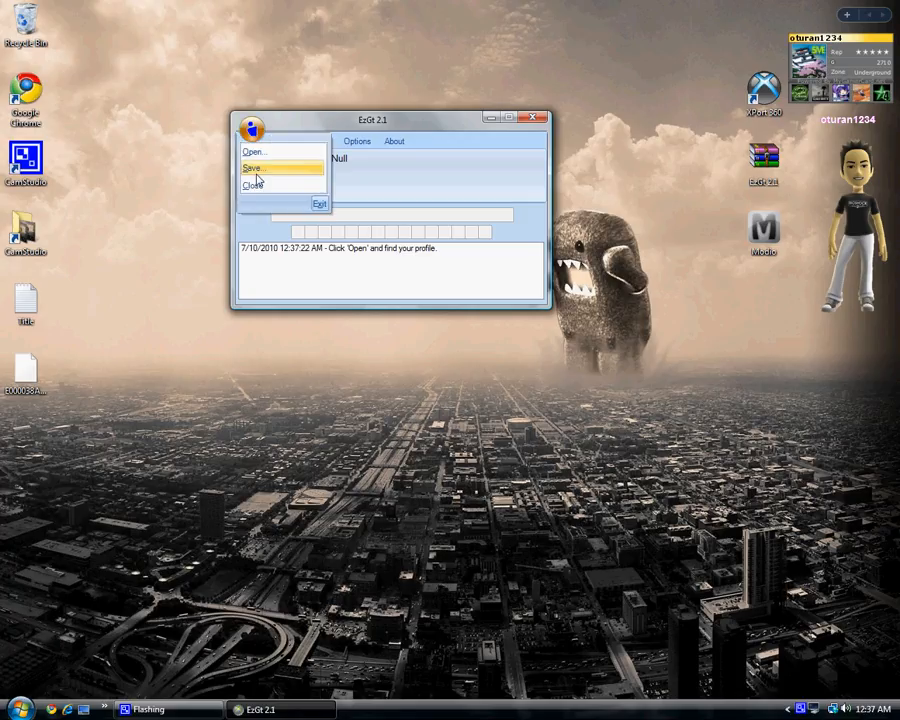
click(252, 151)
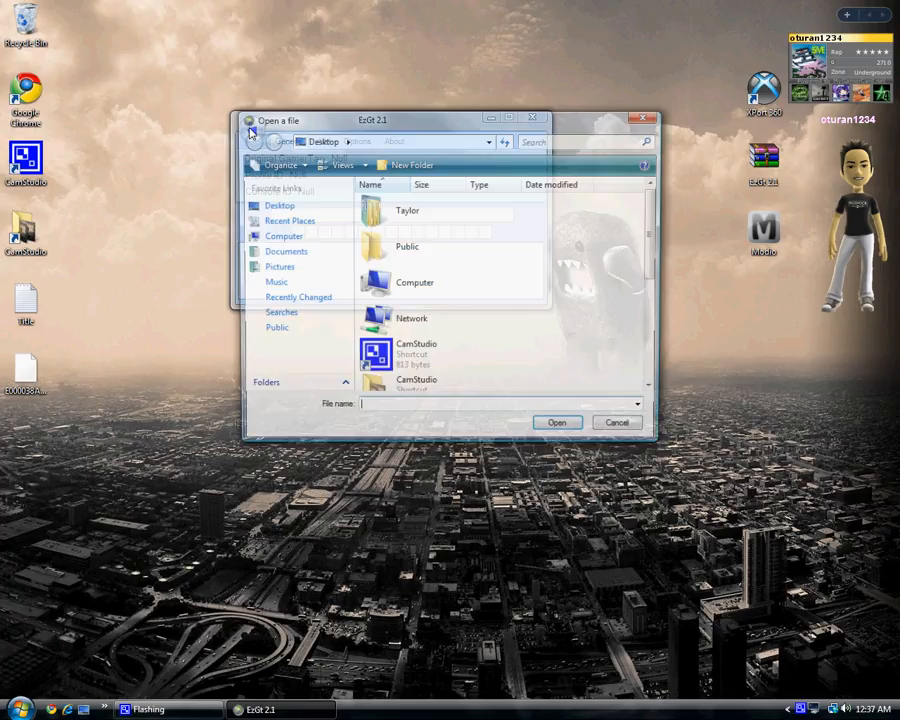
click(279, 208)
drag(648, 232, 508, 222)
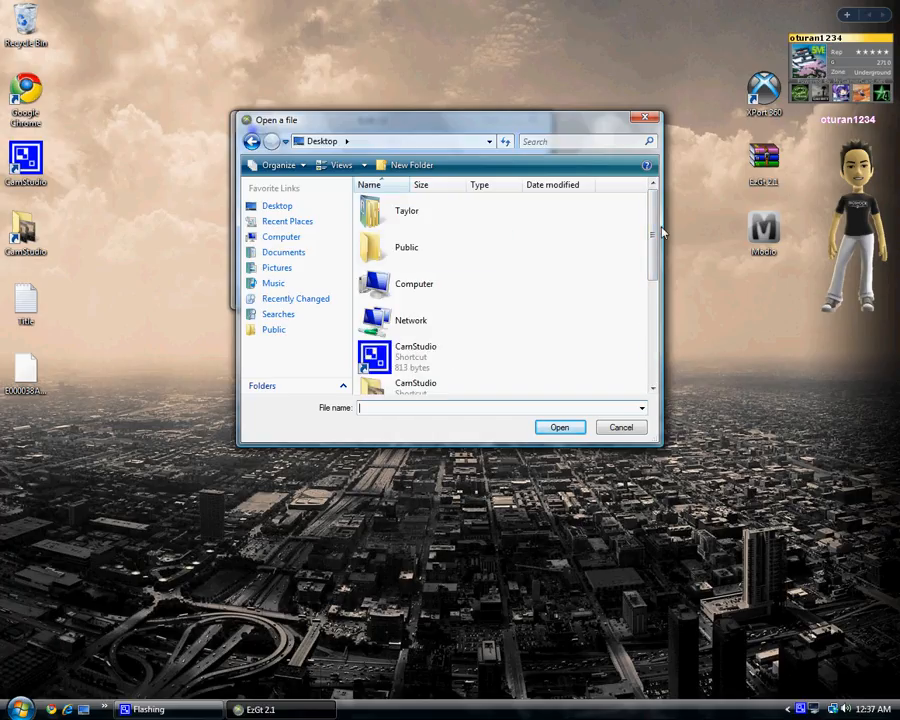
drag(652, 240, 645, 362)
scroll(647, 356, up, 2)
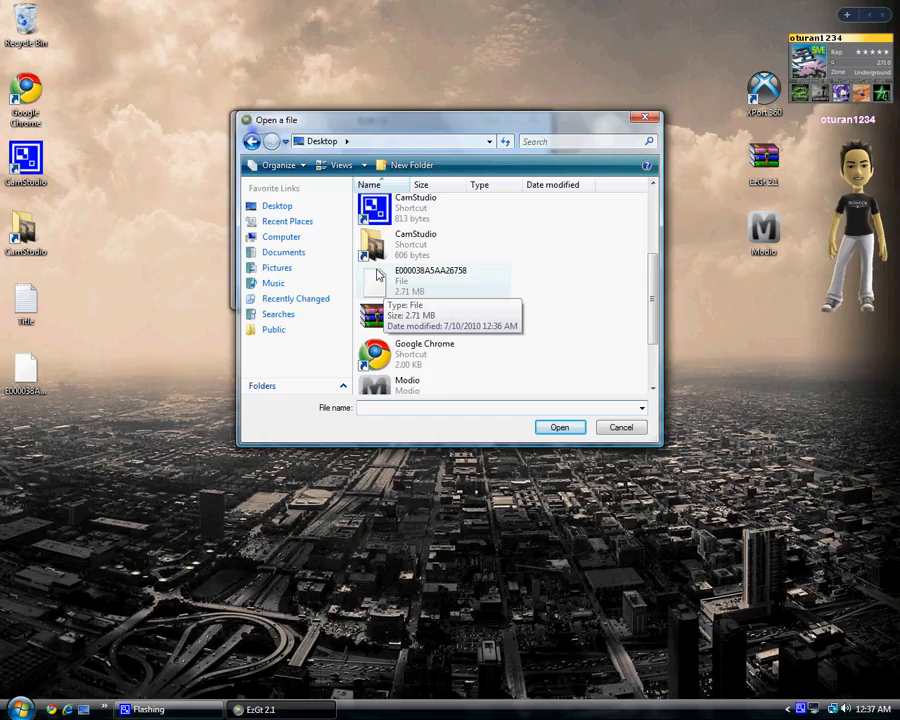
click(399, 285)
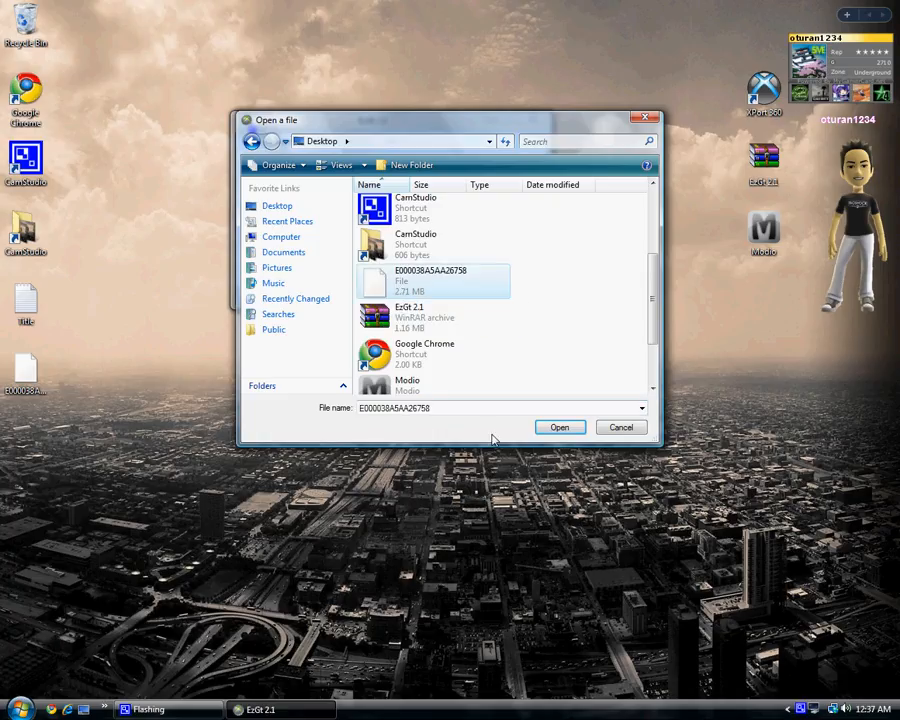
click(545, 428)
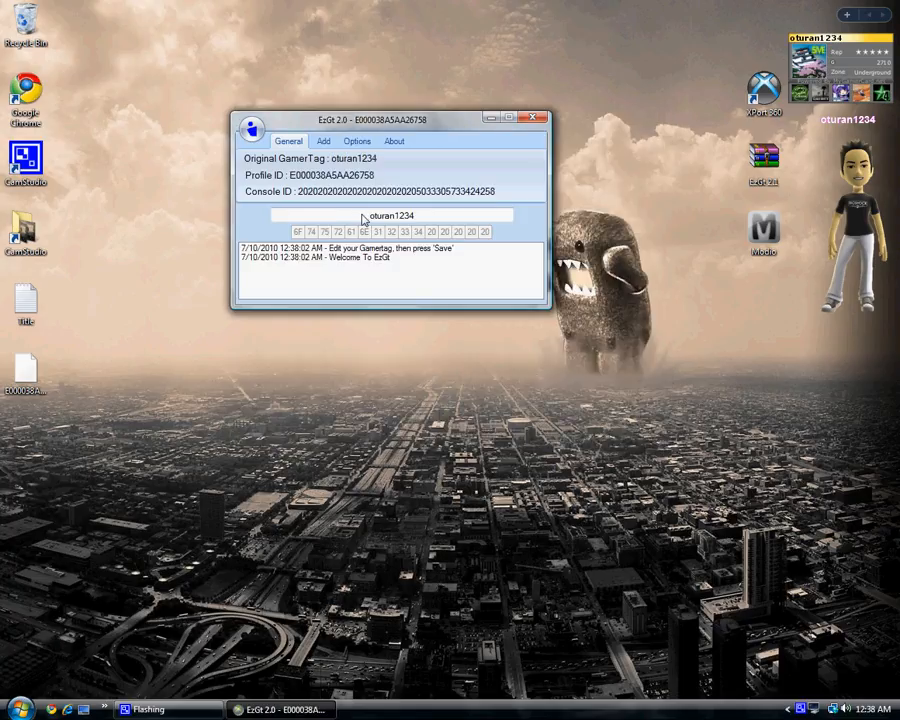
Replace the gamertag with kamikazeMODZ.
drag(368, 216, 422, 217)
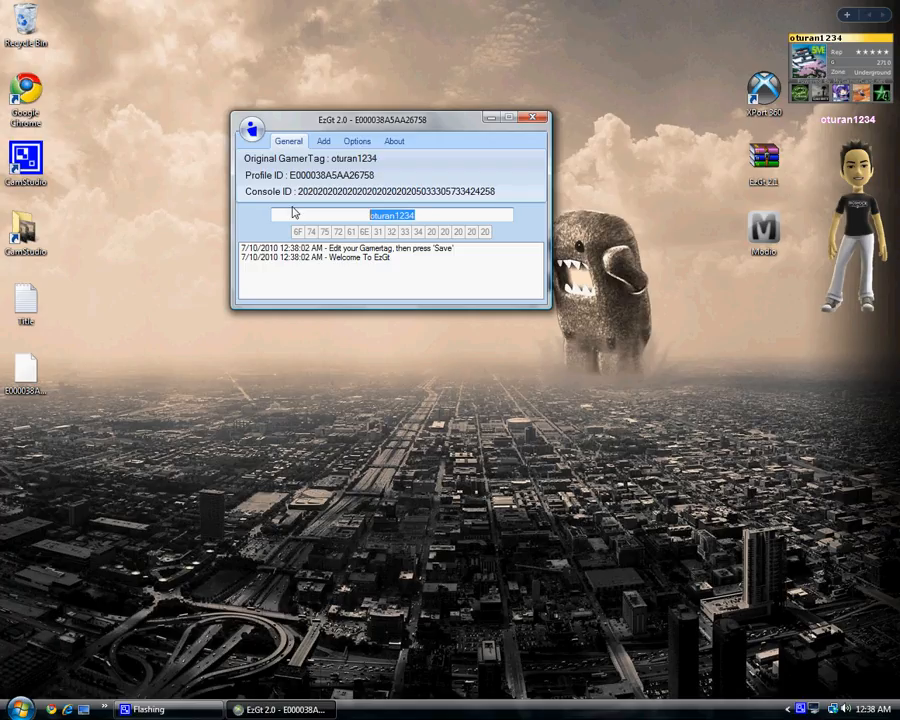
text(kamikaz)
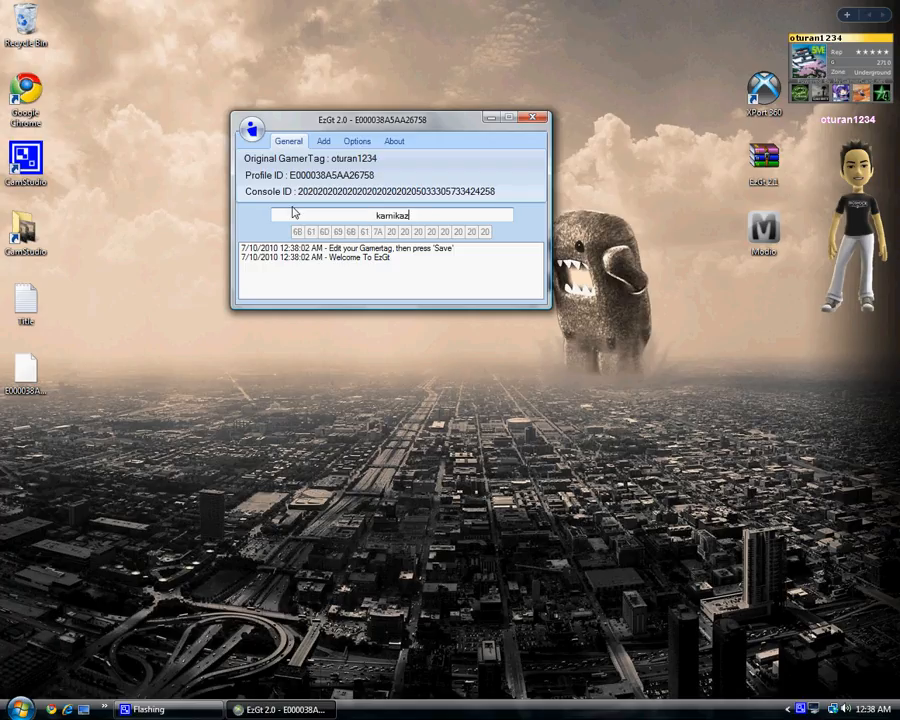
text(eMODZ)
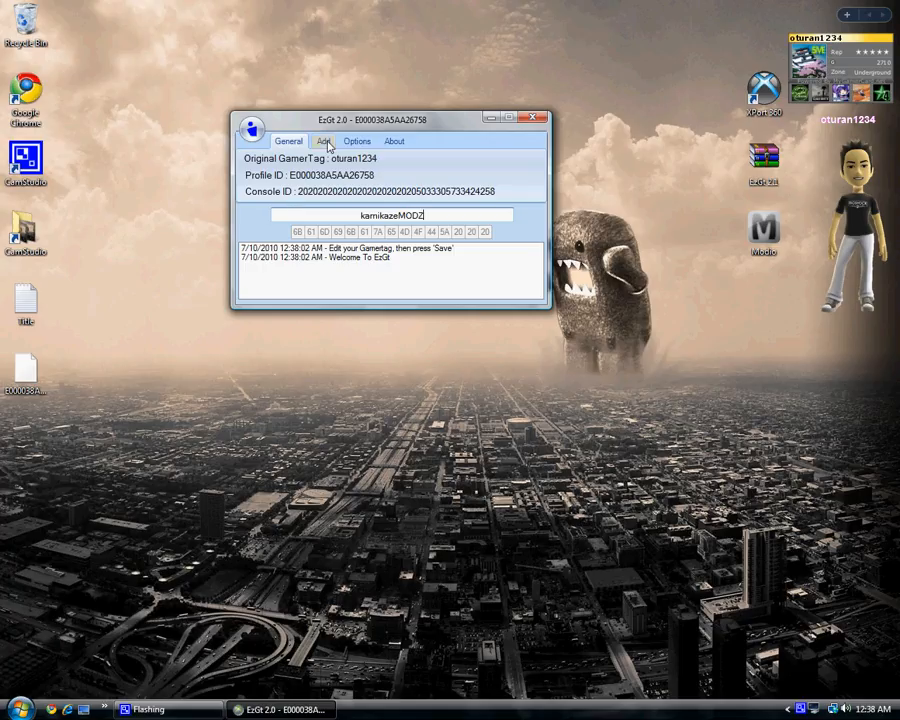
Insert the red color code at the start of the gamertag.
click(326, 143)
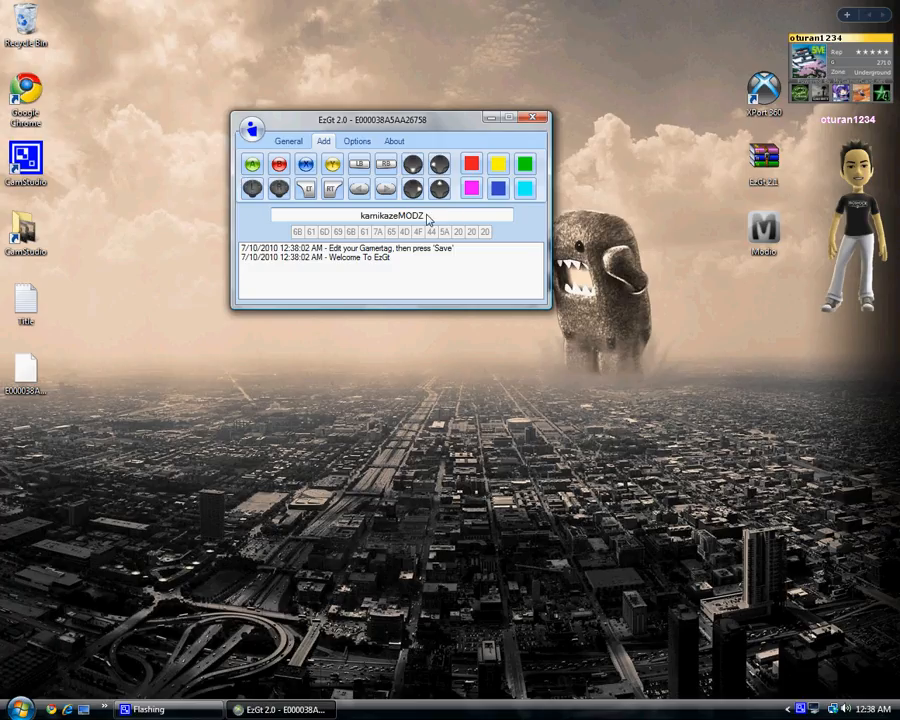
drag(426, 217, 354, 217)
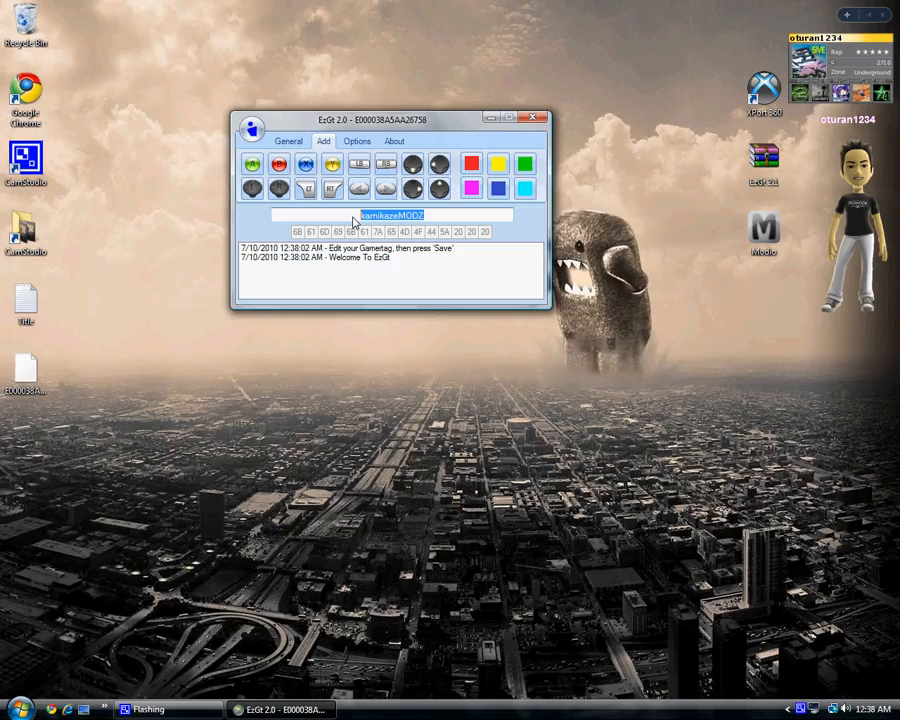
click(471, 165)
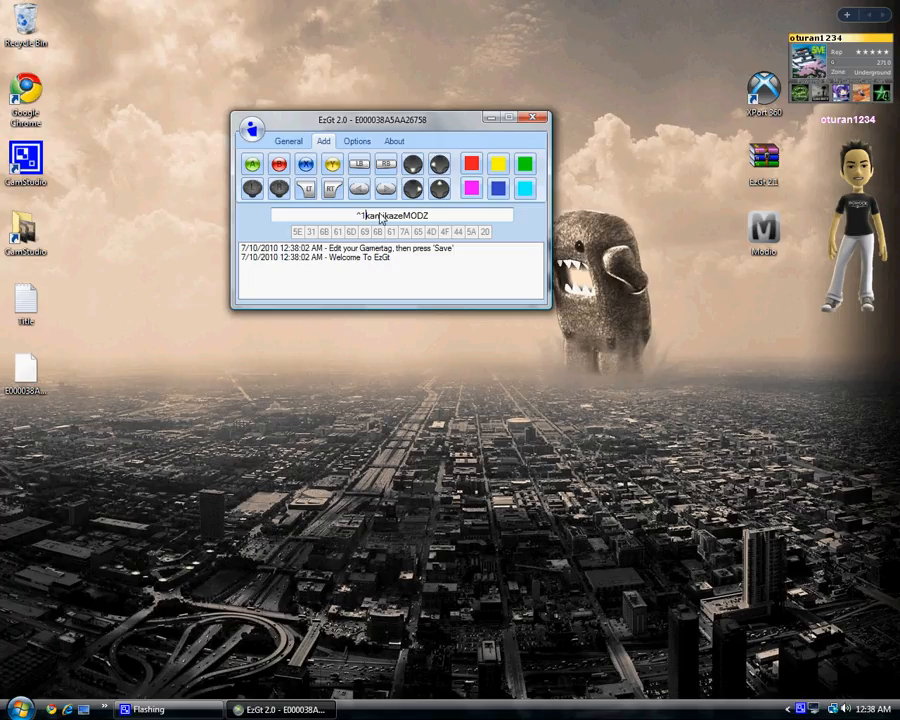
Replace the red color code with the yellow one at the start of the gamertag, then delete it again.
key(BackSpace)
key(BackSpace)
drag(434, 219, 355, 221)
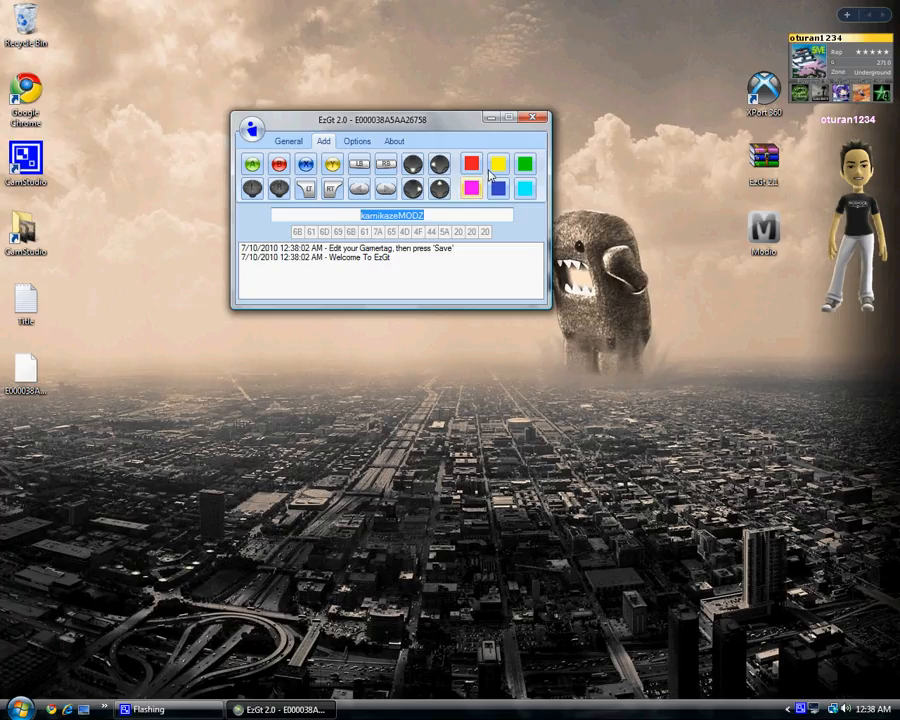
click(498, 165)
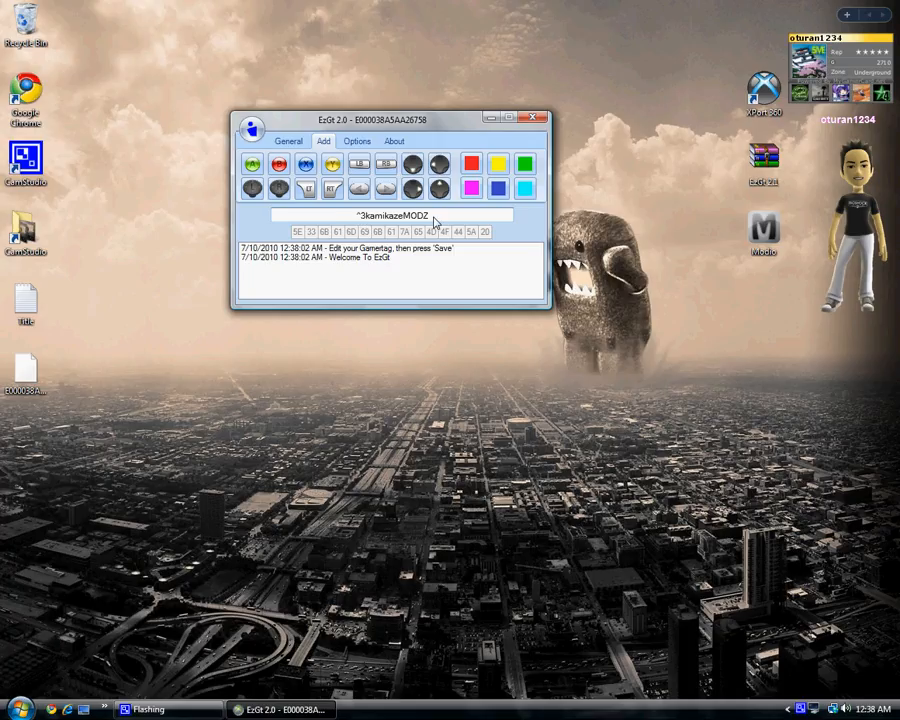
key(BackSpace)
key(BackSpace)
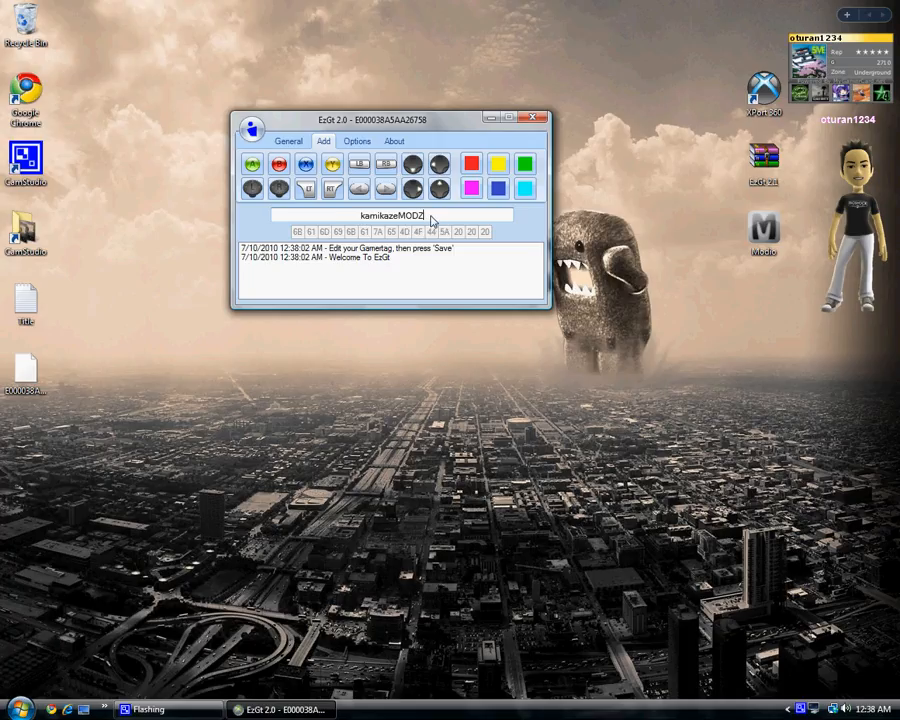
Edit the gamertag to plain kamikazeMOD, trying and removing the blue and pink color codes.
click(431, 217)
drag(361, 217, 366, 218)
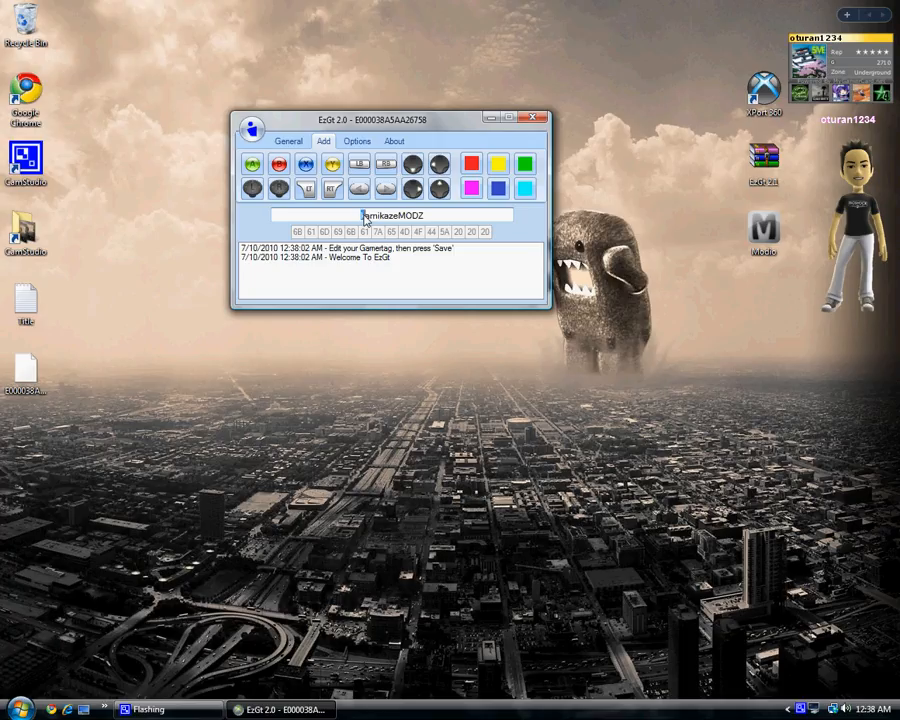
click(497, 188)
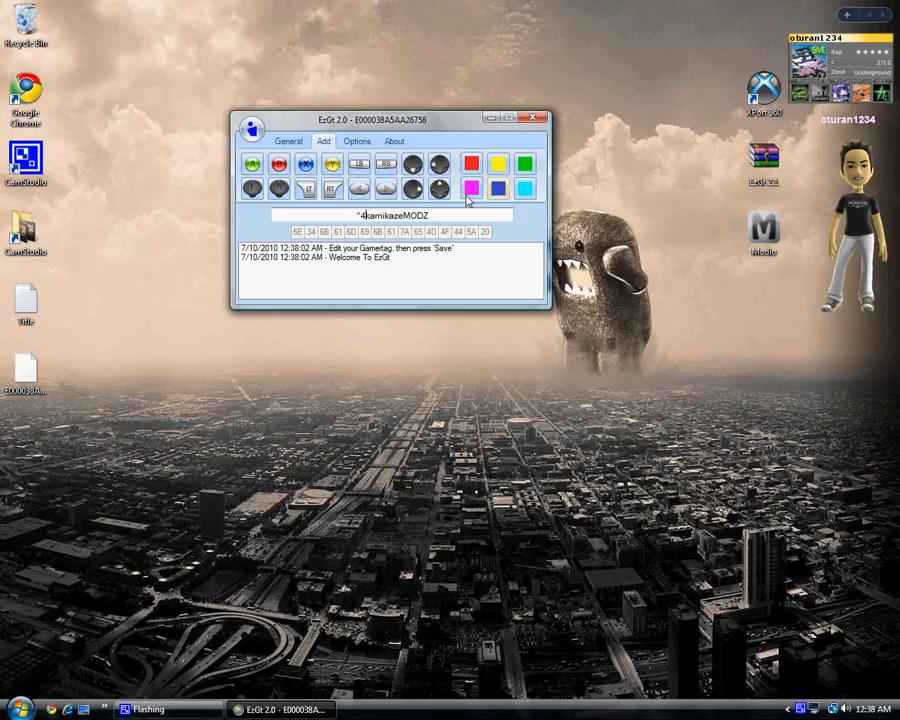
click(370, 216)
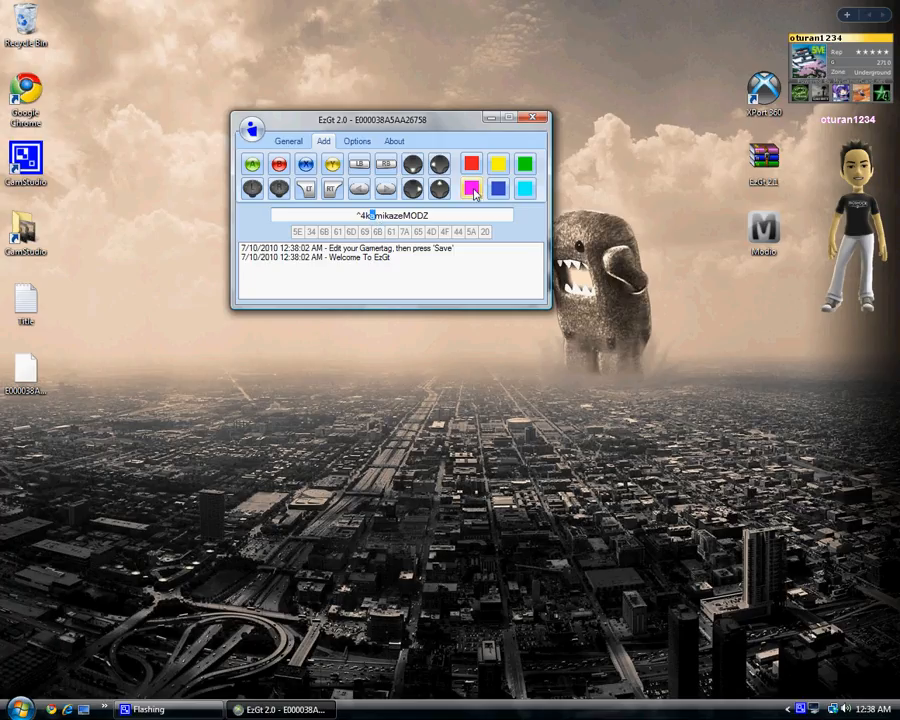
click(471, 188)
key(BackSpace)
key(BackSpace)
key(BackSpace)
key(BackSpace)
key(BackSpace)
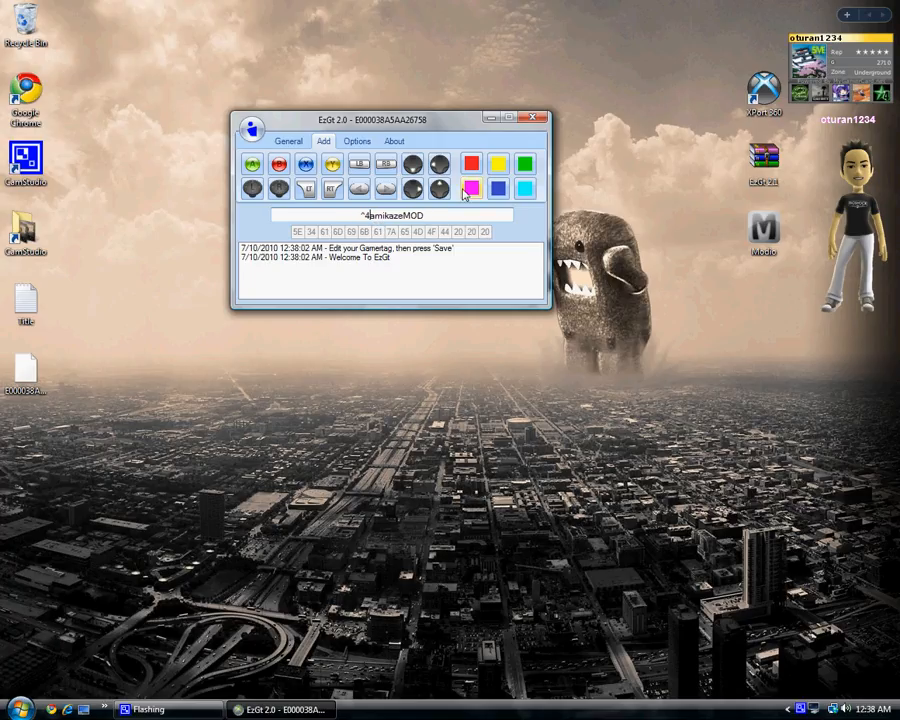
text(k)
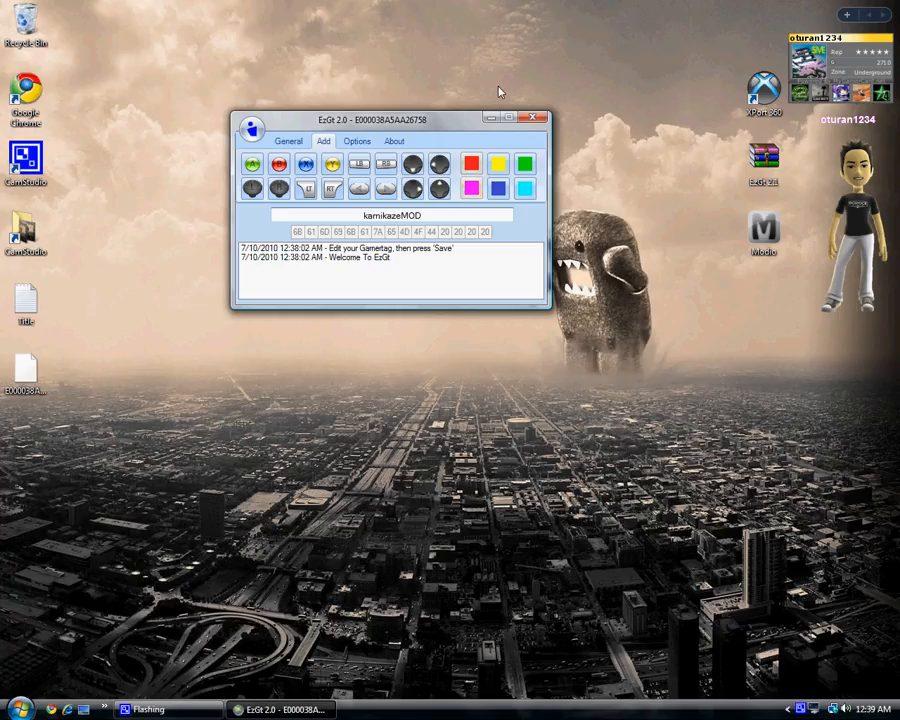
Insert the blue X button icon at the start and at the end of the gamertag.
click(304, 165)
click(440, 216)
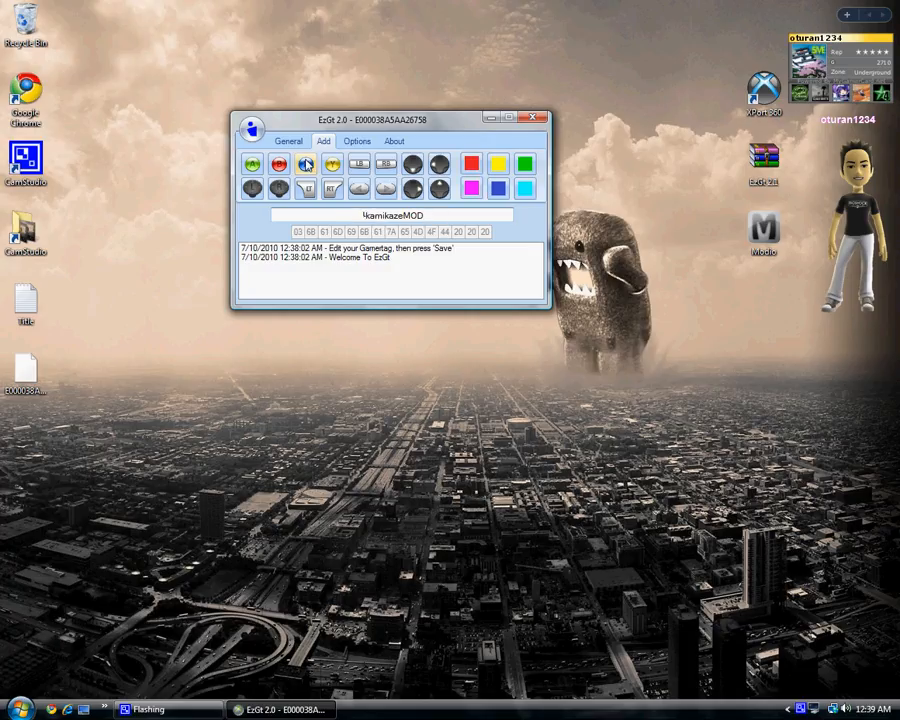
click(305, 165)
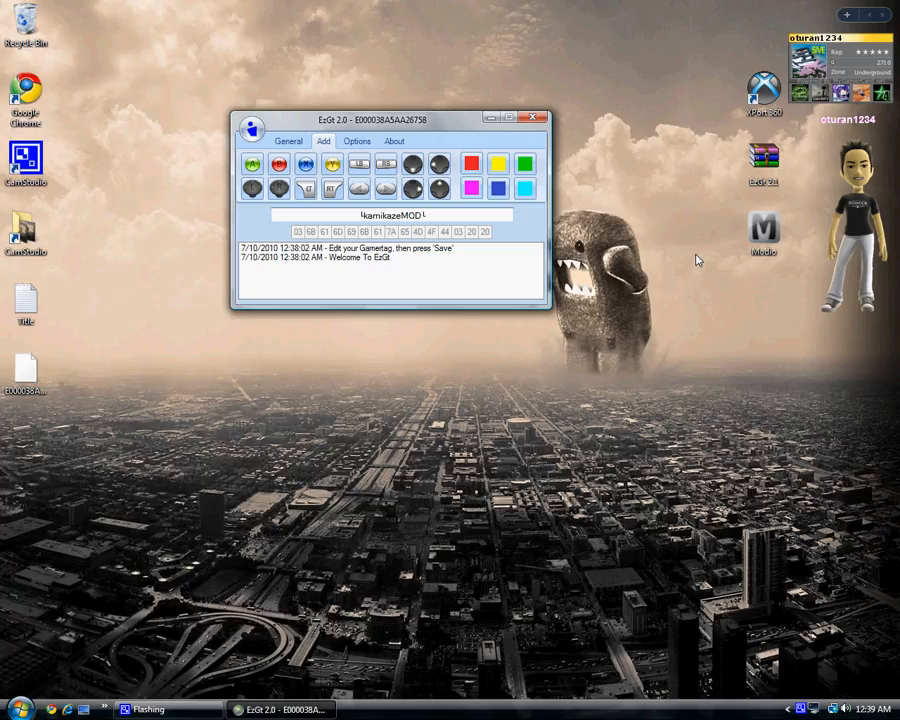
Save the modded profile to the Desktop and close EzGt.
click(284, 141)
click(251, 128)
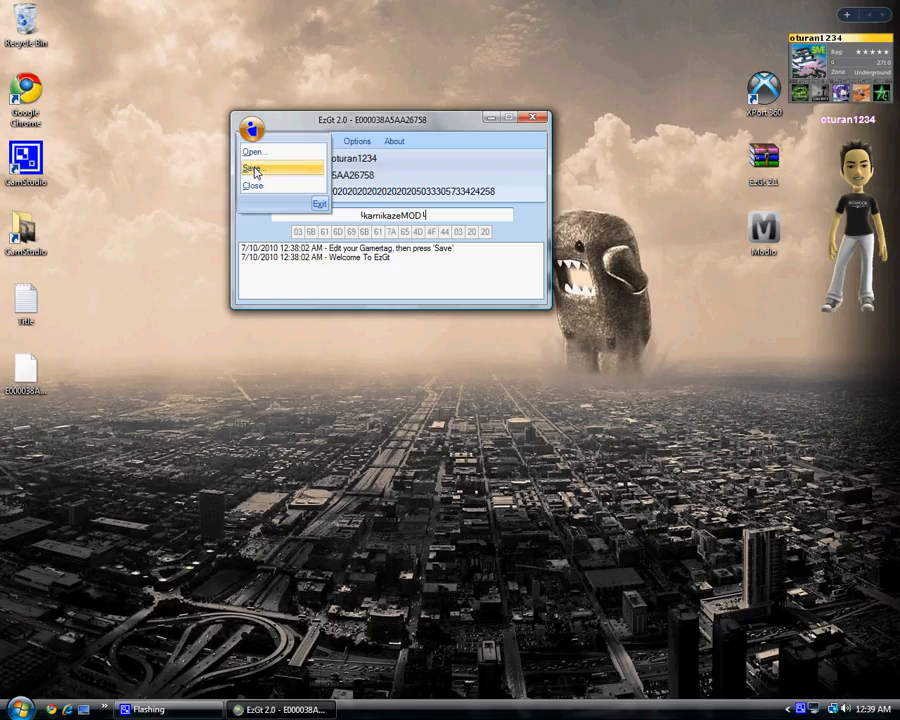
click(254, 169)
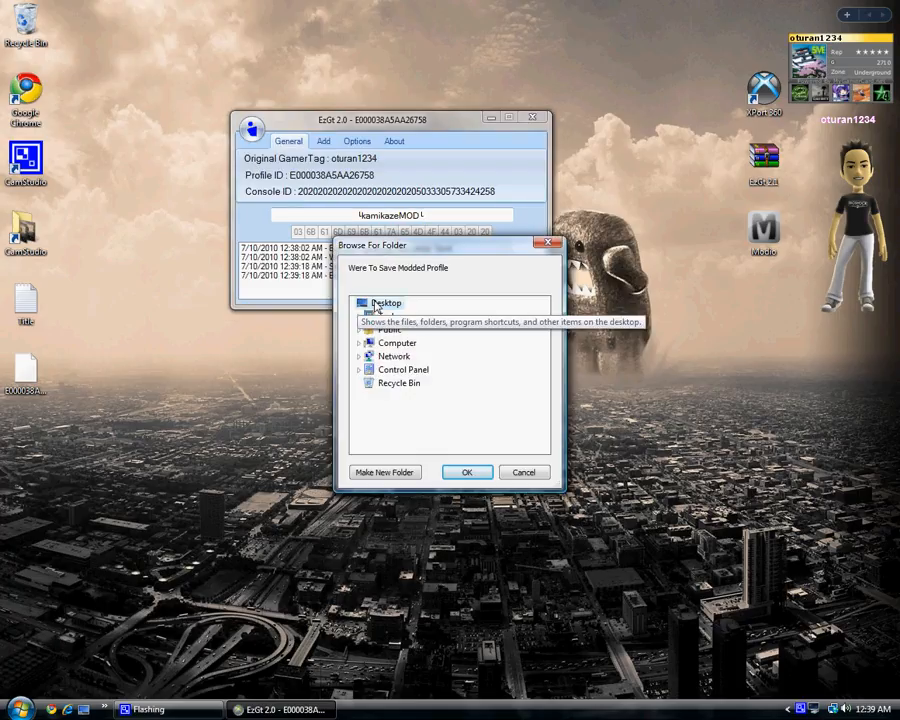
click(465, 472)
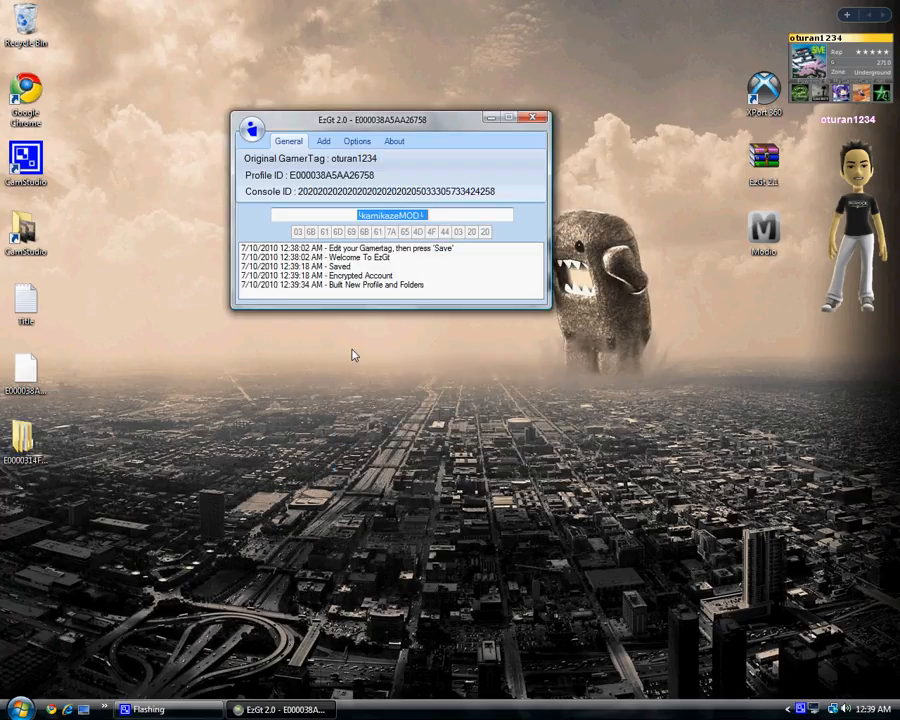
click(245, 460)
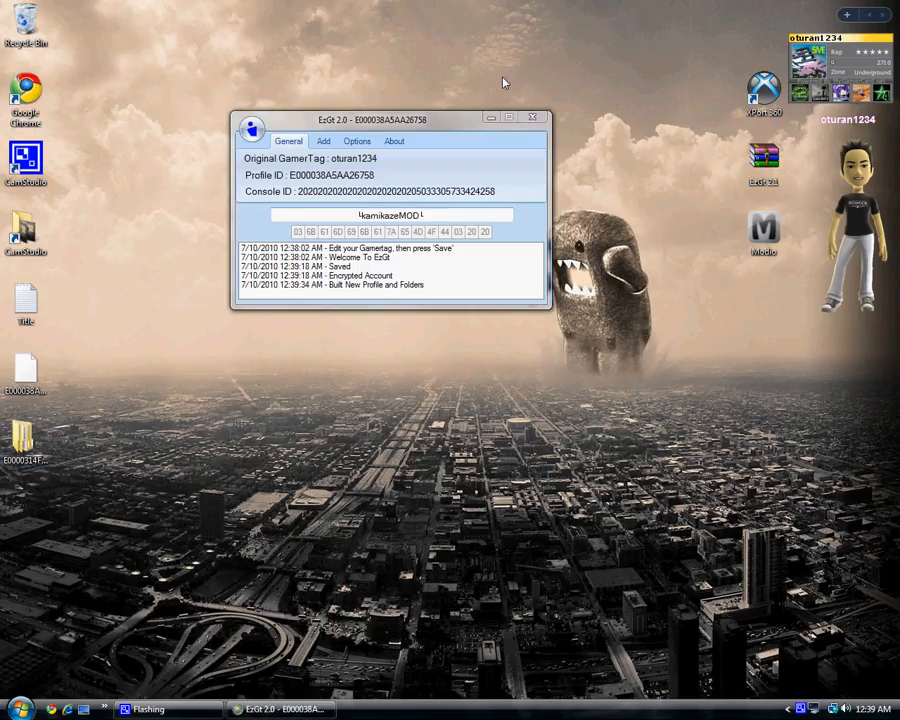
click(530, 120)
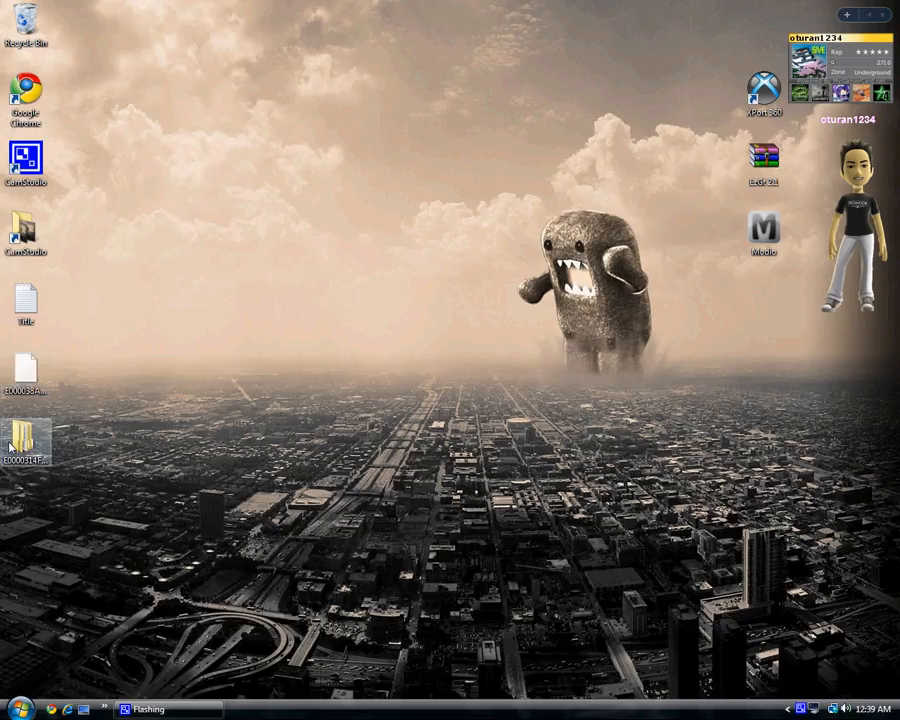
Delete the original E000038A5AA26758 profile file from the desktop and move the new profile folder into its place.
right_click(23, 373)
click(82, 546)
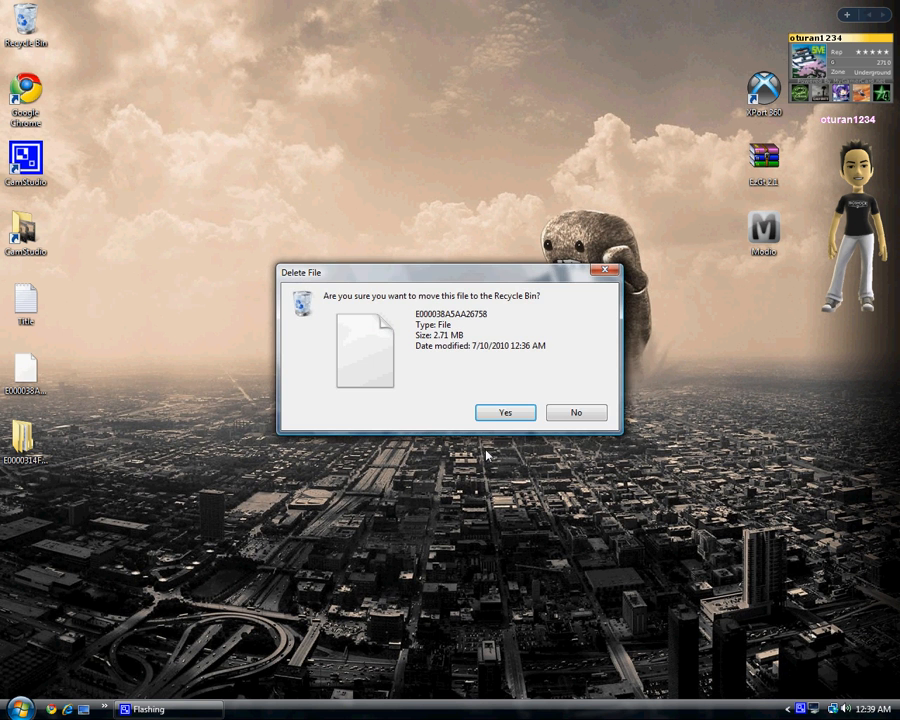
click(505, 412)
drag(22, 438, 32, 368)
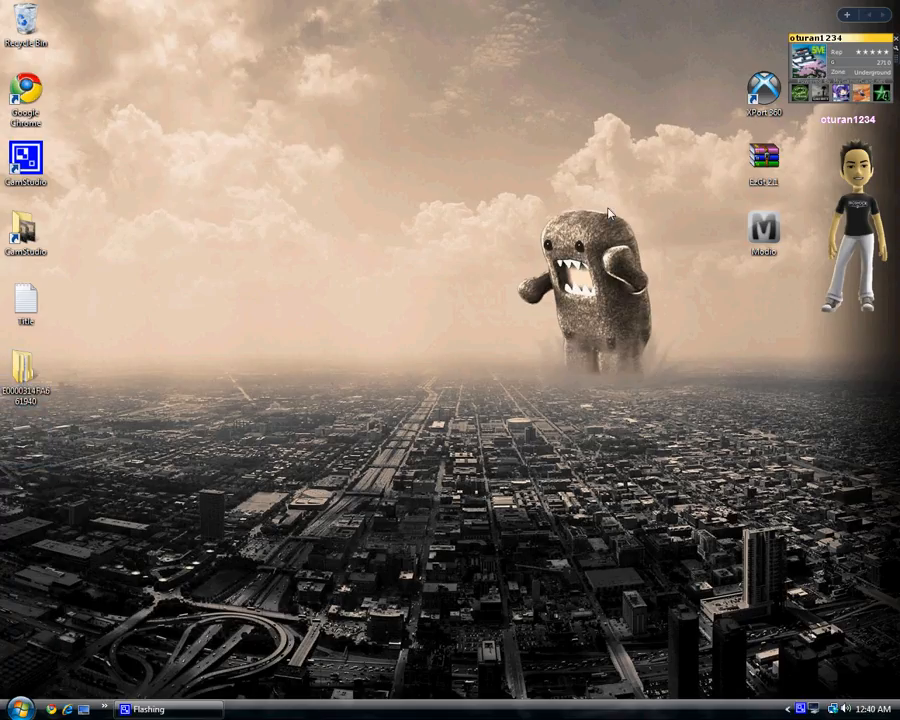
Launch Modio, dismissing the update offer and the News window.
double_click(763, 232)
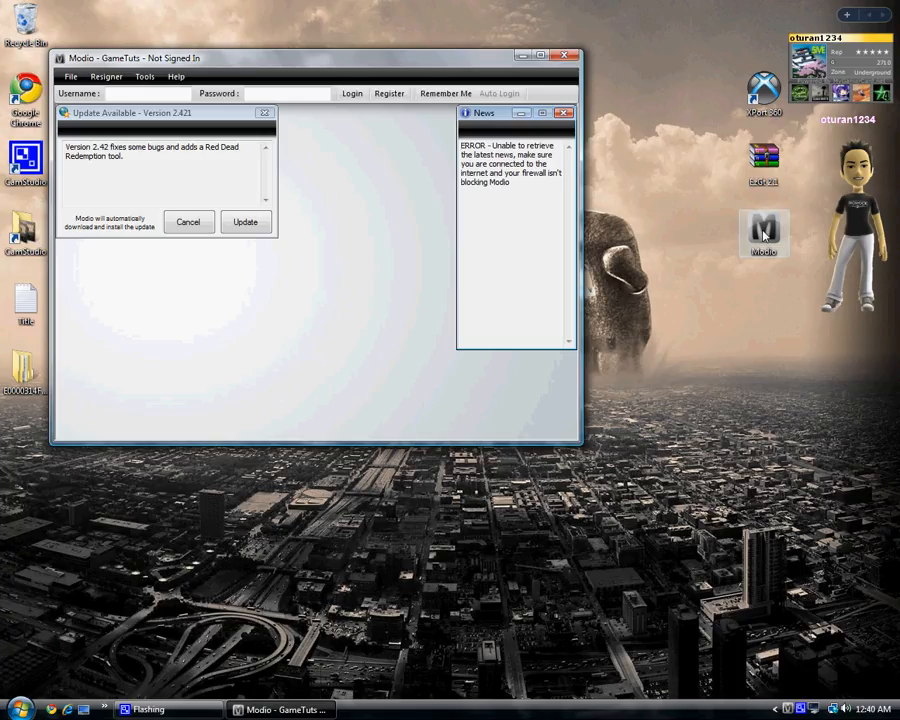
click(264, 113)
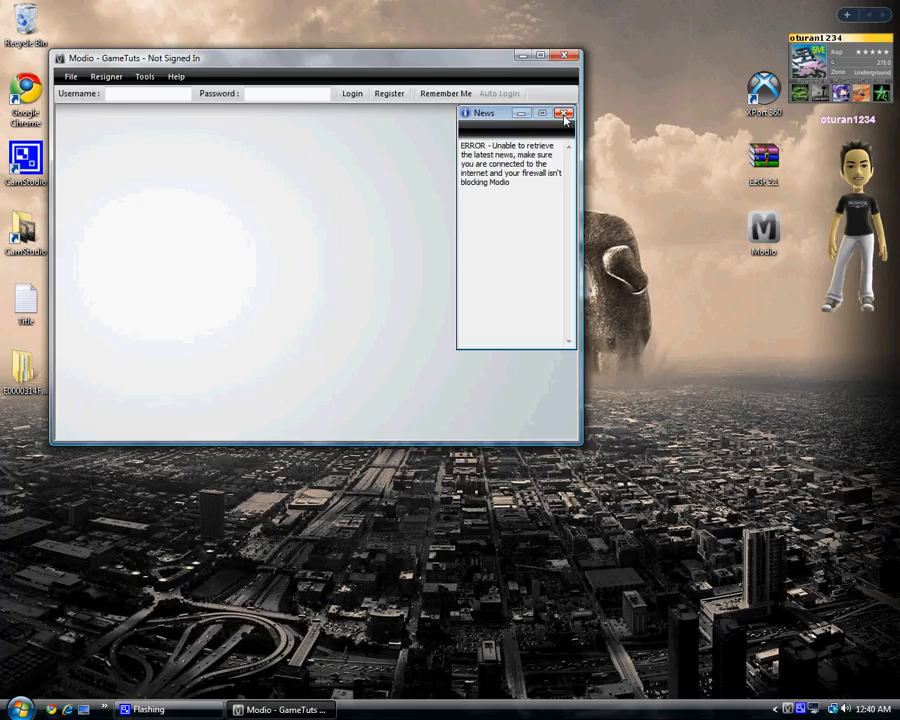
click(564, 114)
drag(438, 58, 548, 63)
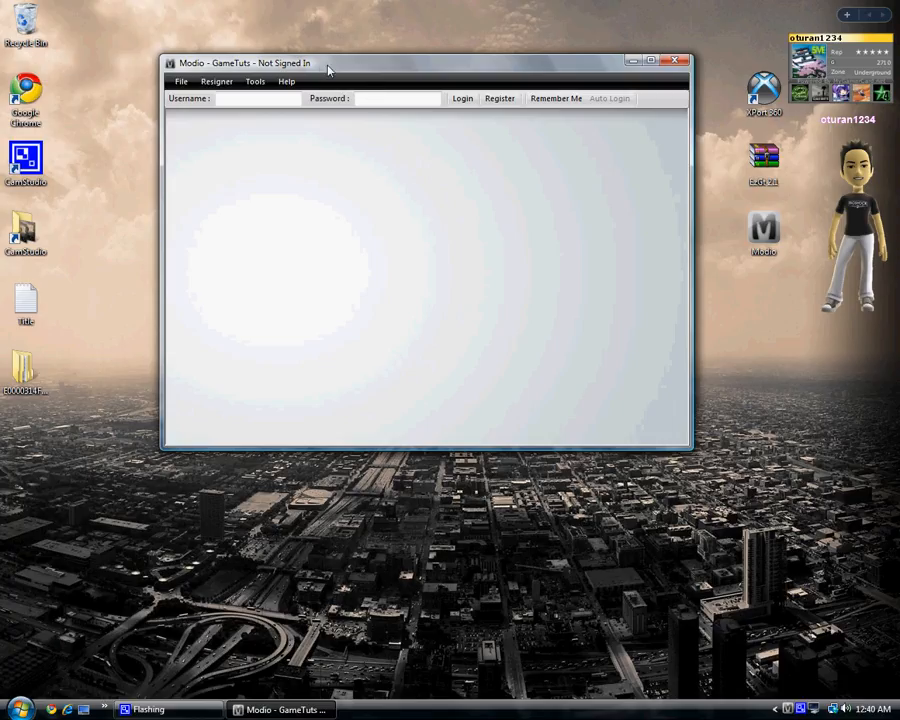
drag(321, 70, 297, 68)
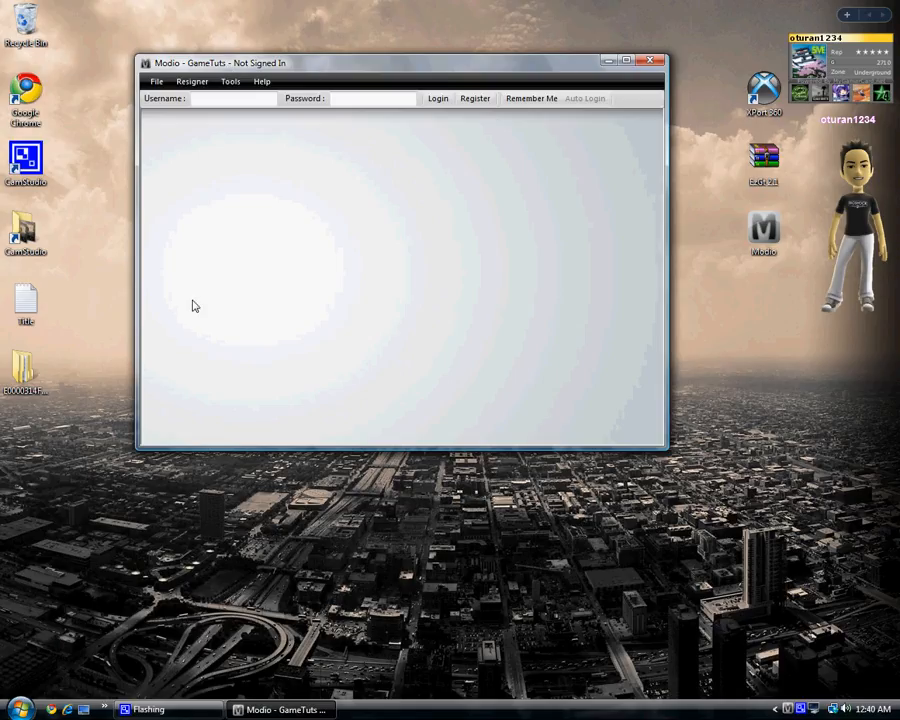
Open the new E0000314FA661940 profile folder and browse into FFFE07D1 and then 00010000.
double_click(24, 375)
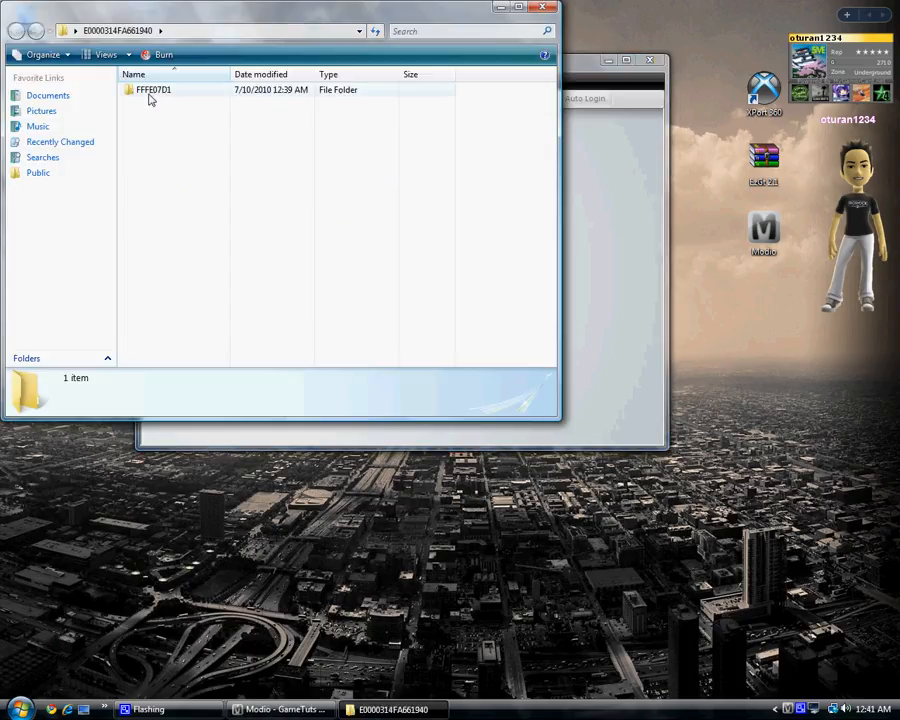
double_click(151, 92)
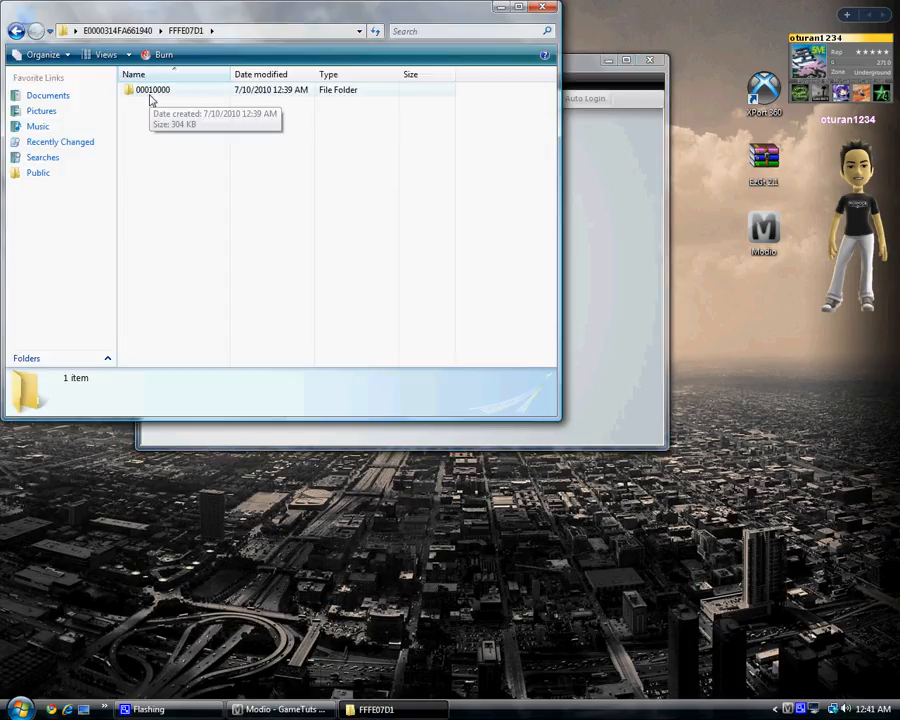
click(150, 92)
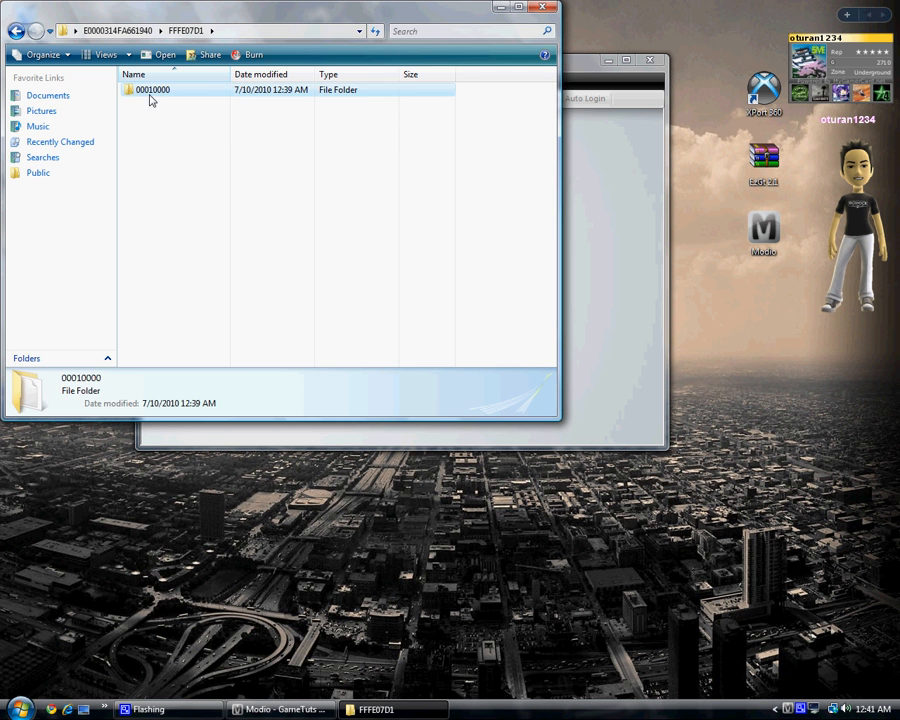
double_click(150, 95)
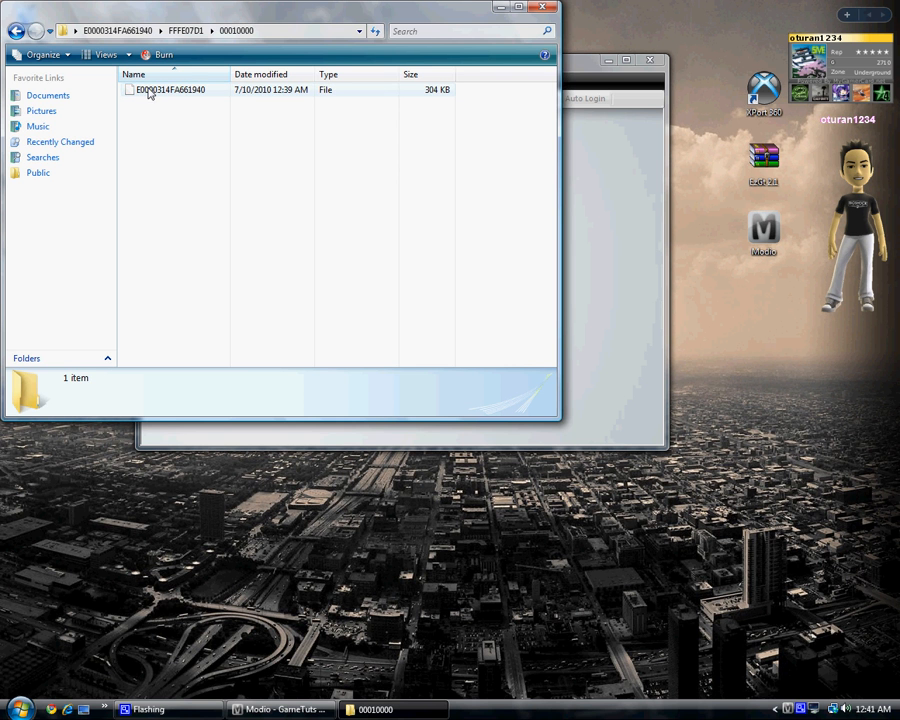
drag(274, 12, 372, 505)
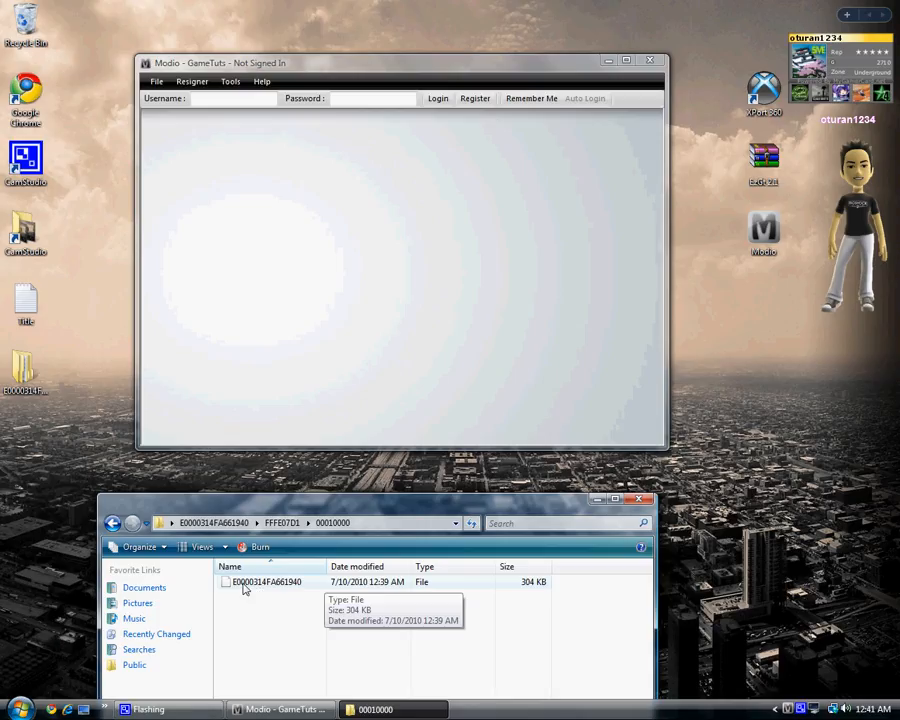
drag(244, 589, 282, 266)
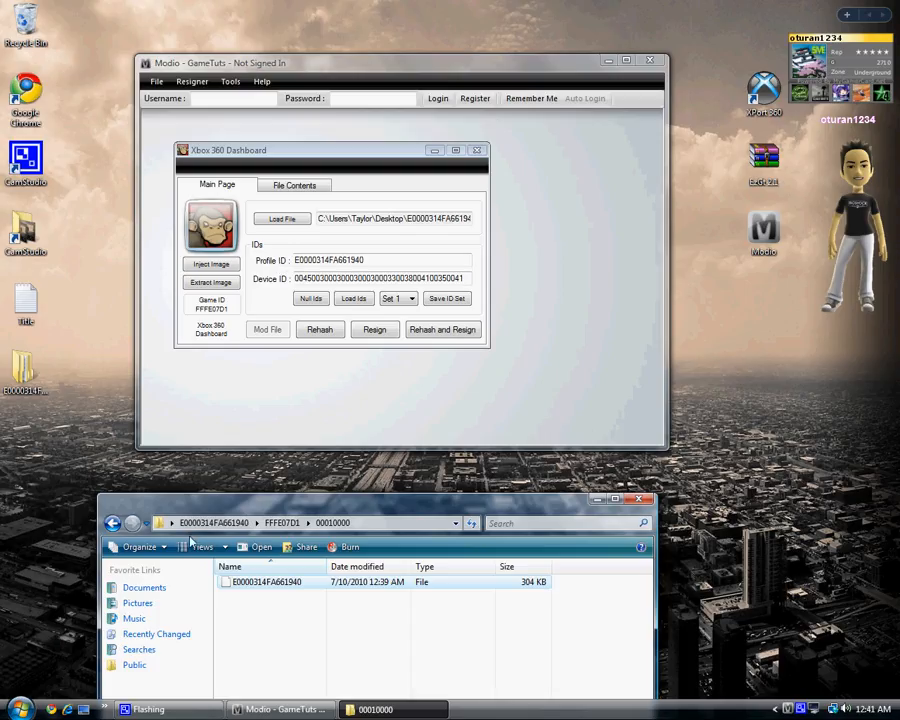
click(639, 499)
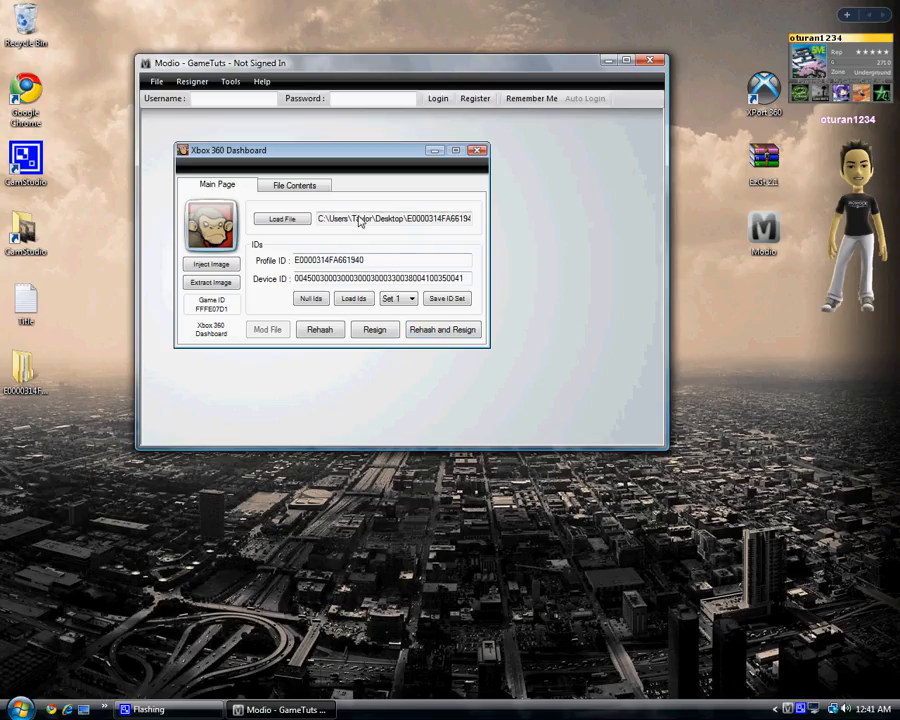
Rehash and resign the profile file, then close Modio.
click(444, 333)
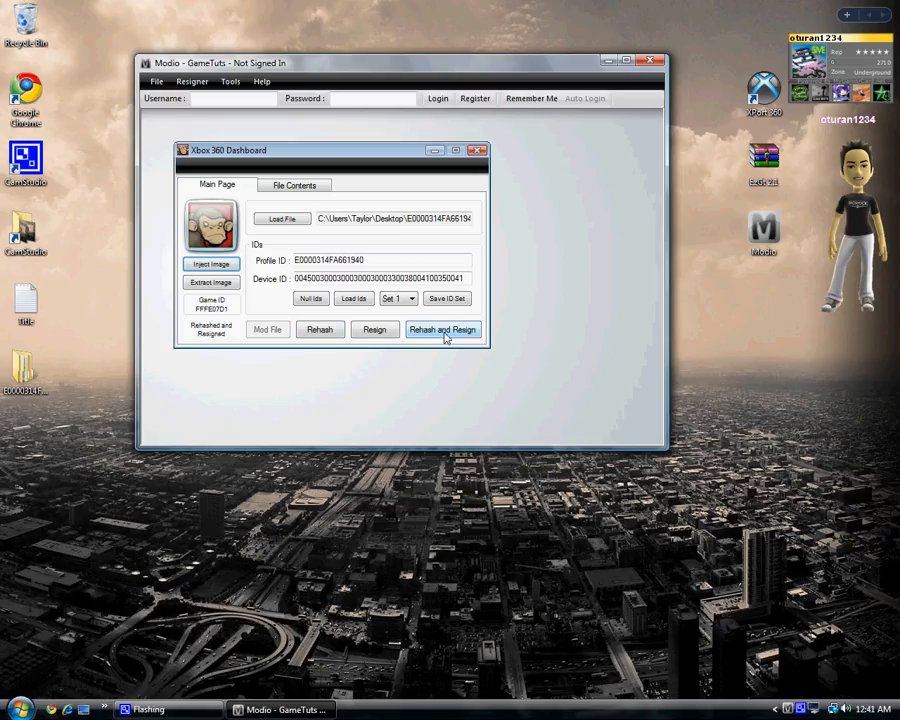
click(371, 333)
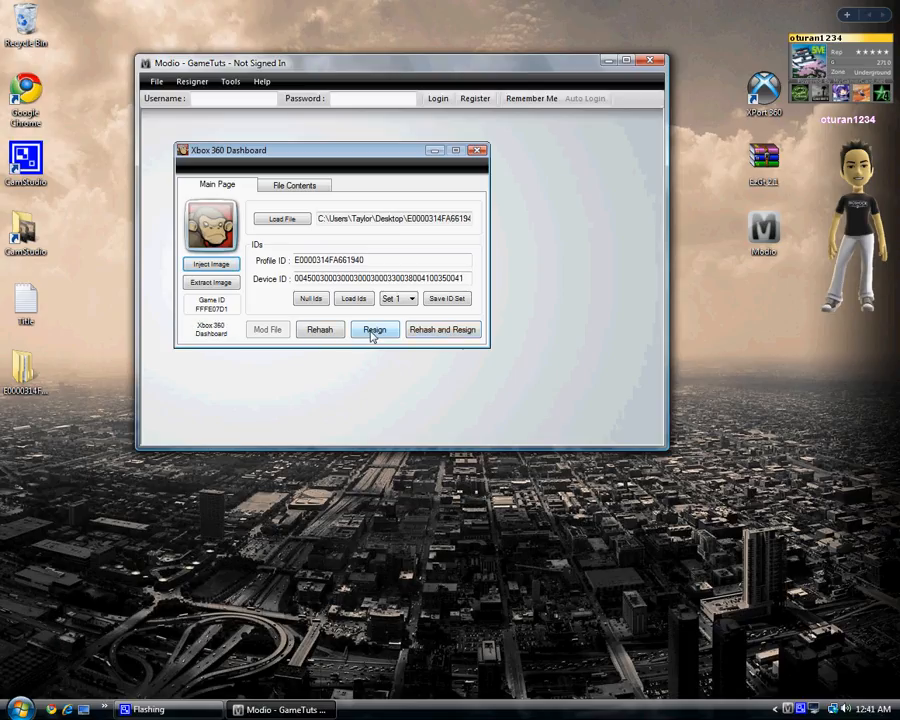
click(416, 333)
click(650, 62)
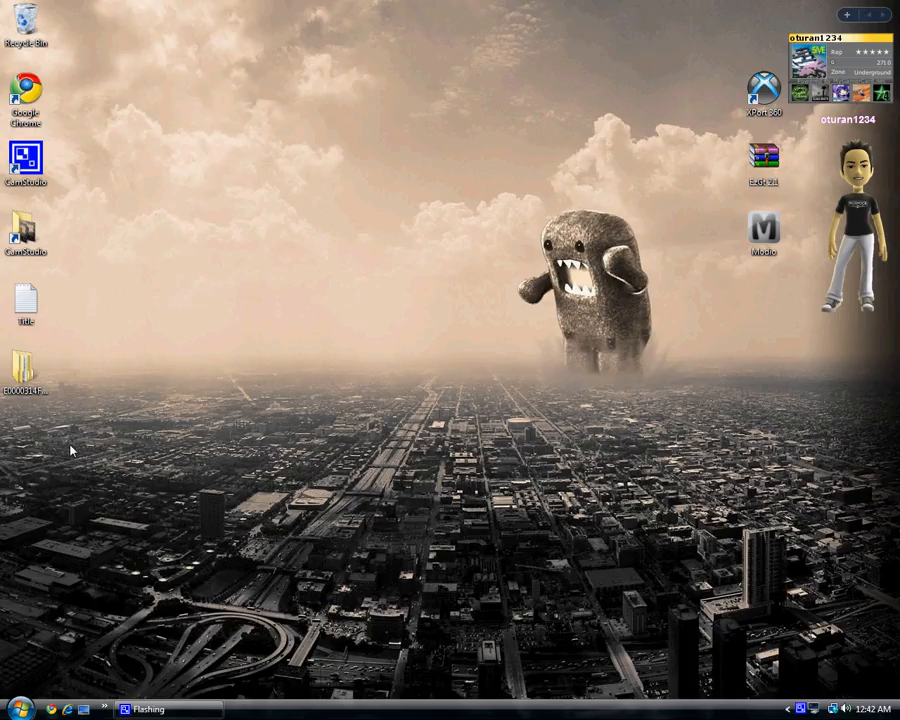
Run XPort 360 as administrator and open the Xbox 360 hard disk drive device.
mouse_move(22, 368)
mouse_down()
mouse_move(122, 400)
mouse_move(28, 377)
mouse_up()
click(127, 396)
drag(675, 368, 500, 250)
right_click(757, 88)
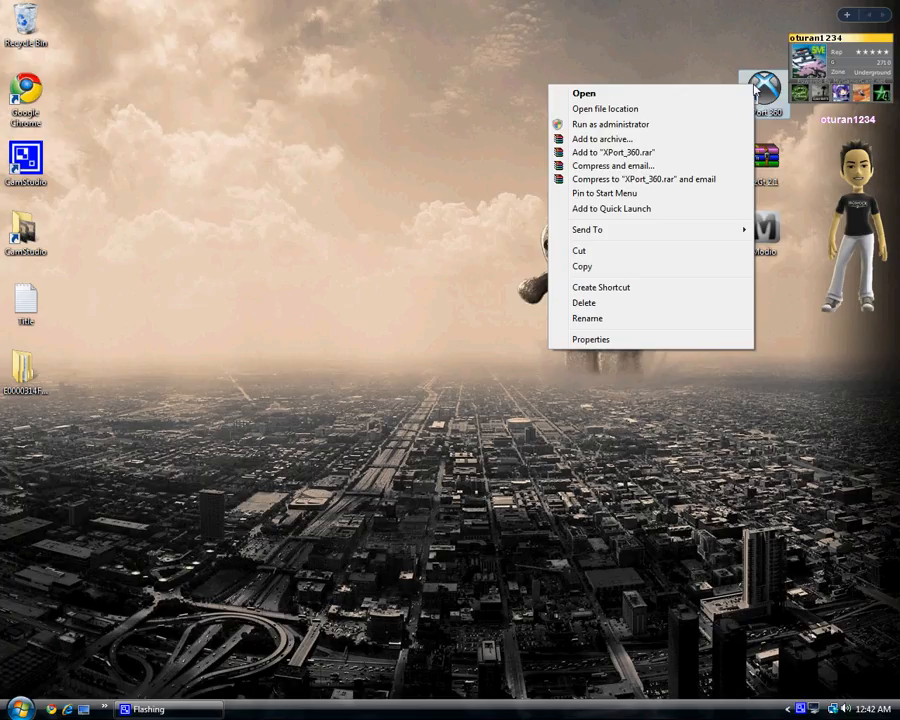
click(692, 125)
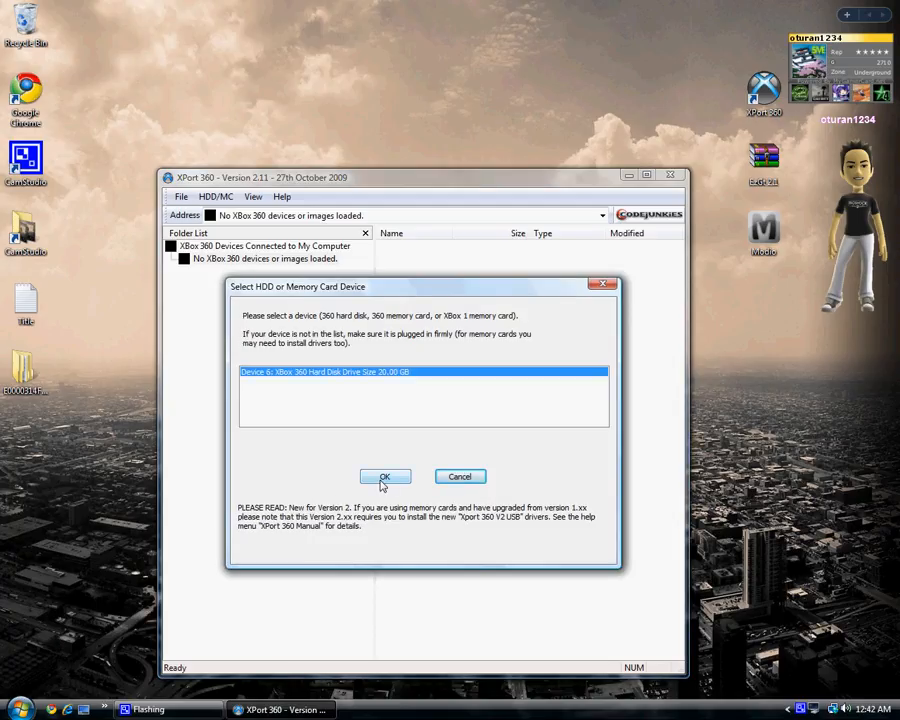
click(383, 477)
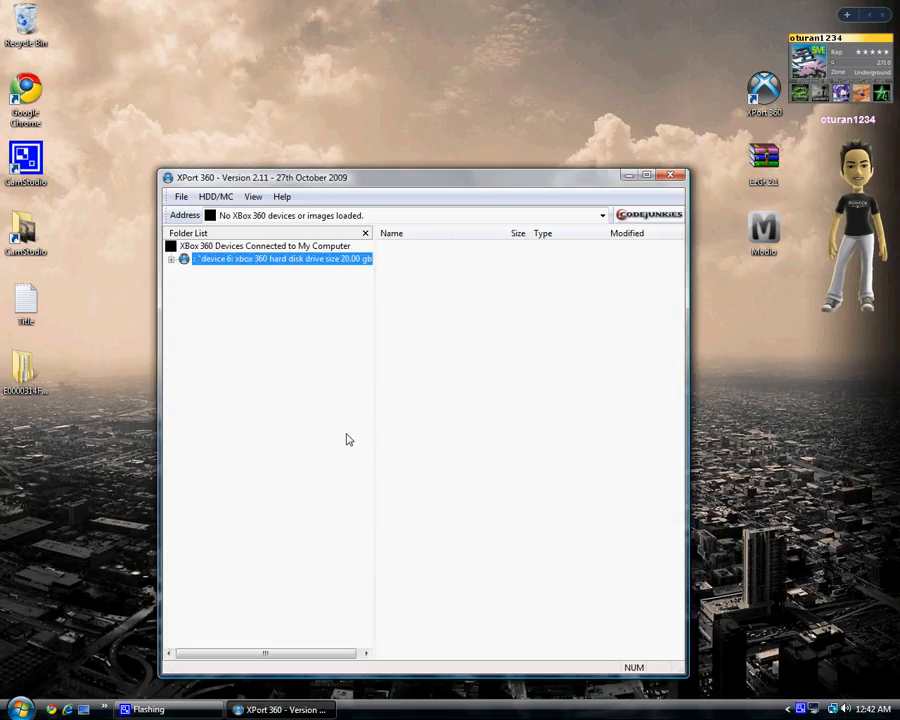
Copy the modded profile folder into Partition 3's Content folder on the hard drive and close XPort 360.
double_click(292, 262)
click(237, 299)
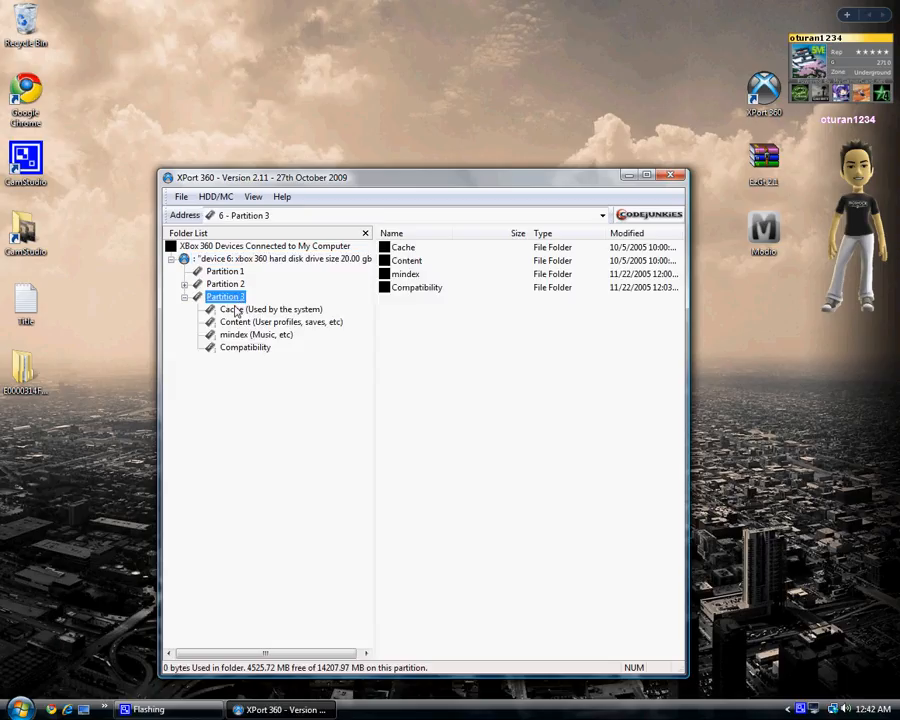
click(239, 324)
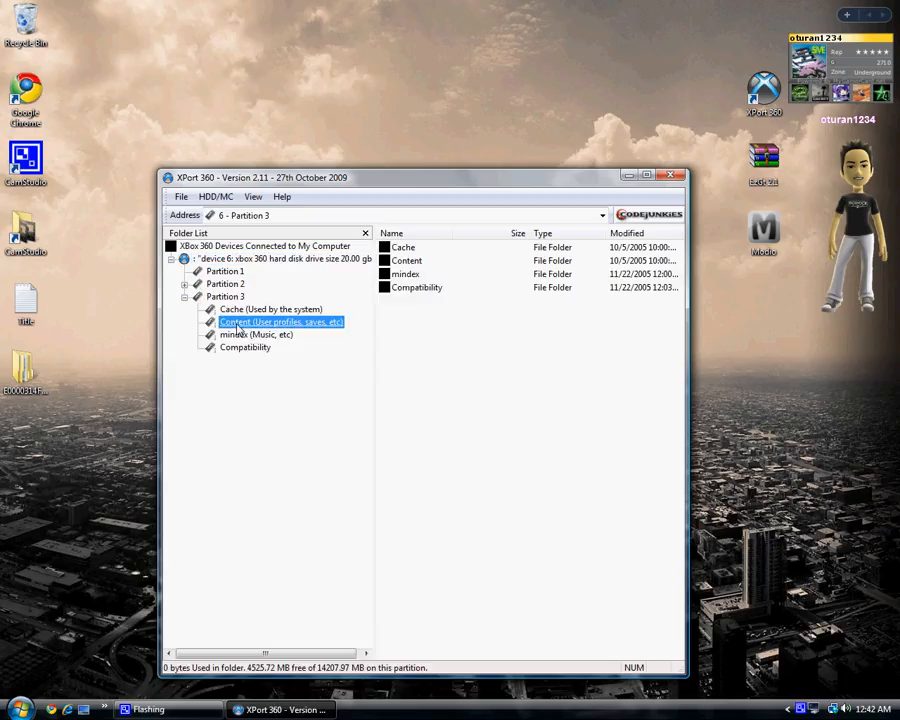
double_click(238, 327)
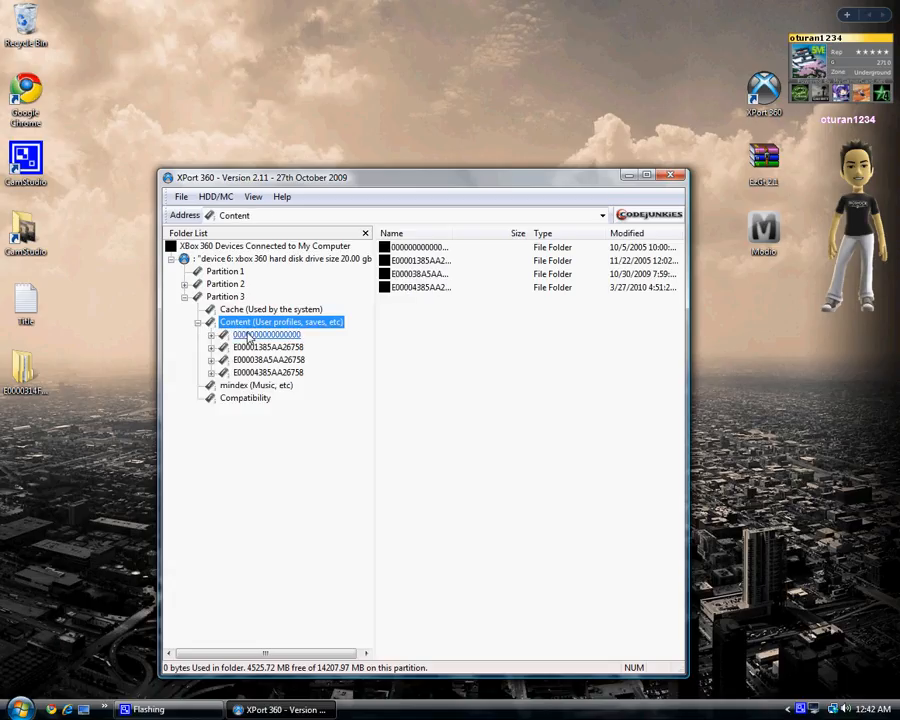
double_click(246, 325)
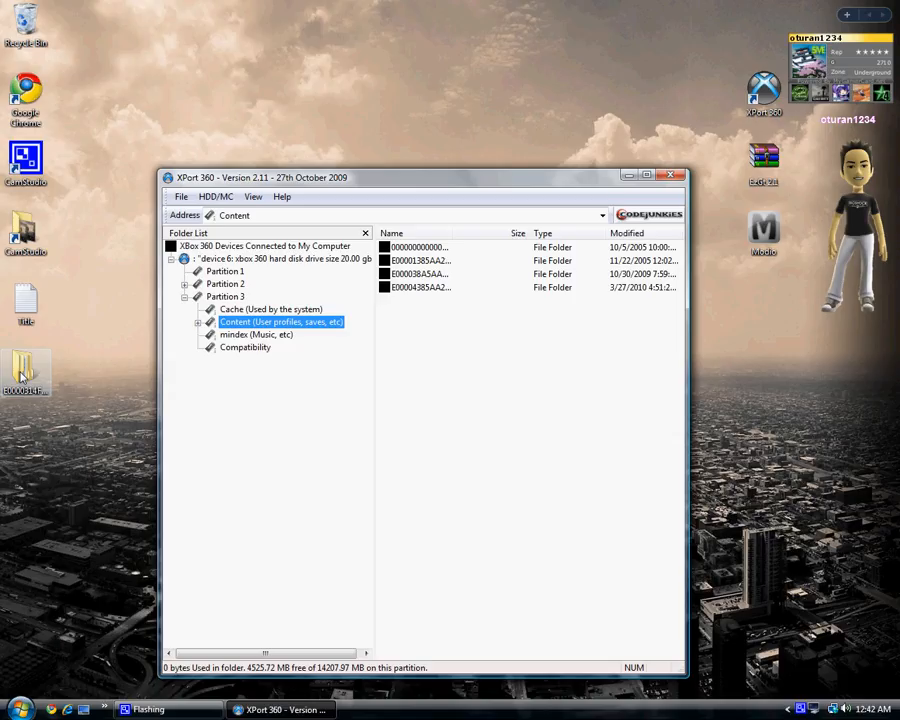
drag(21, 372, 380, 354)
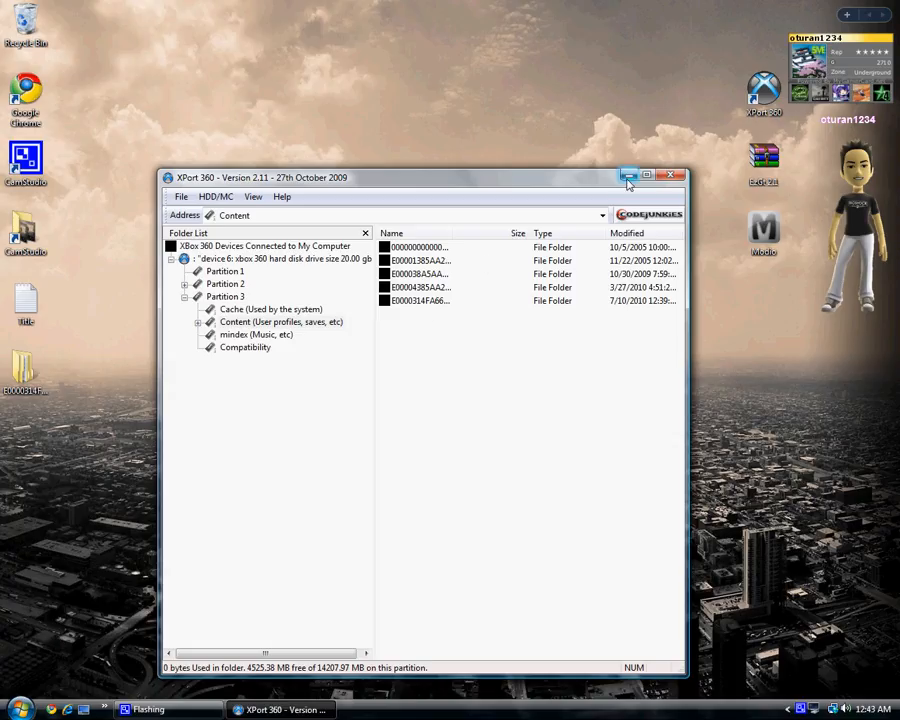
click(669, 176)
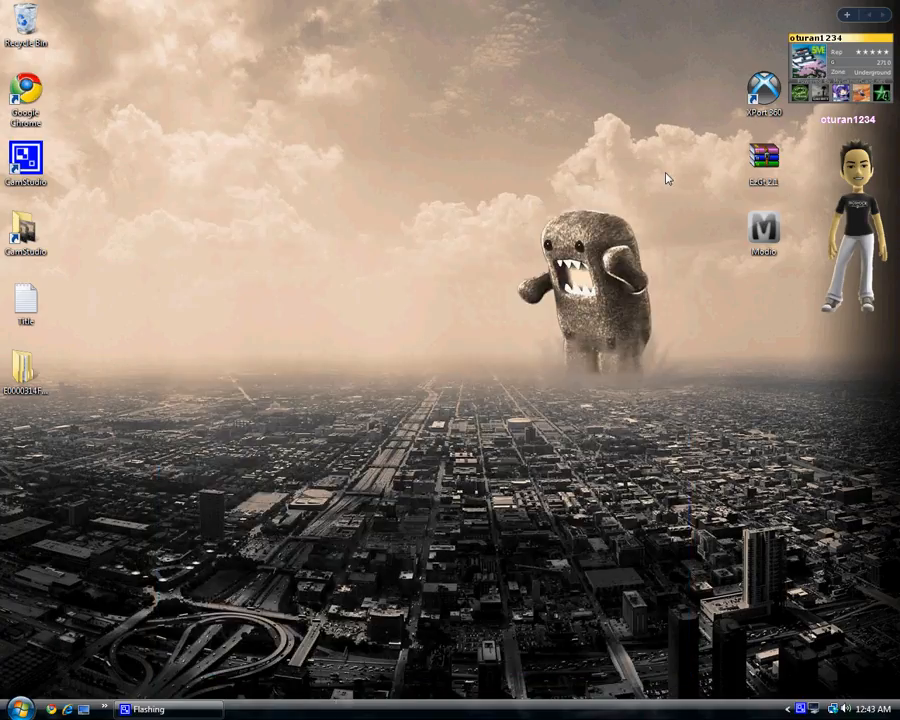